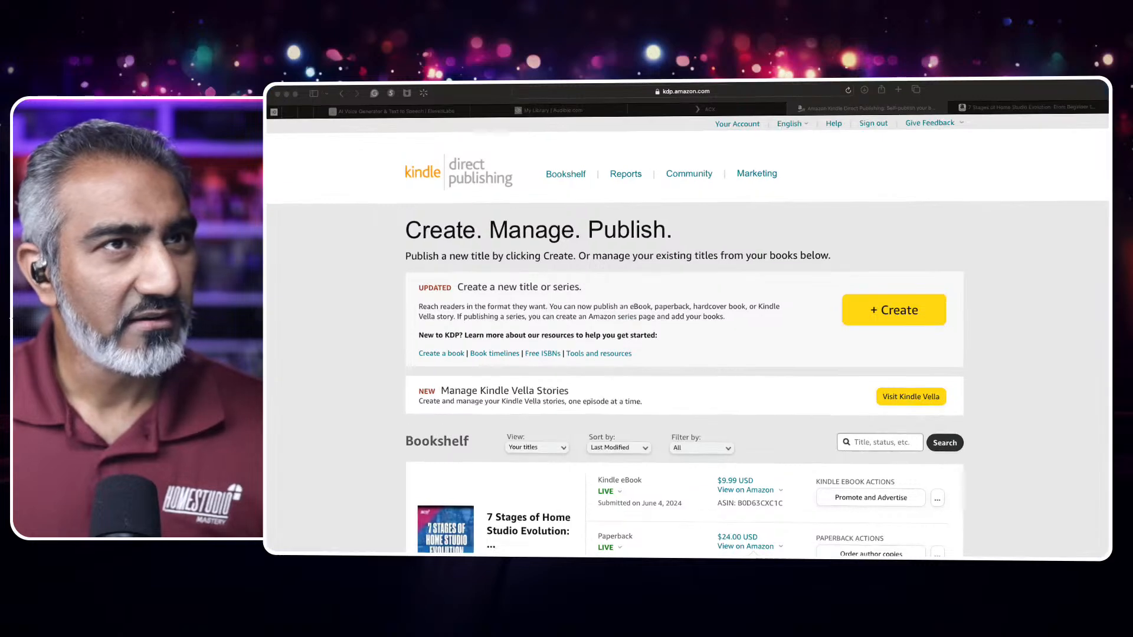
- Review the Kindle Direct Publishing bookshelf and the eBook, paperback and hardcover entries of the 7 Stages of Home Studio Evolution book
left_click(946, 177)
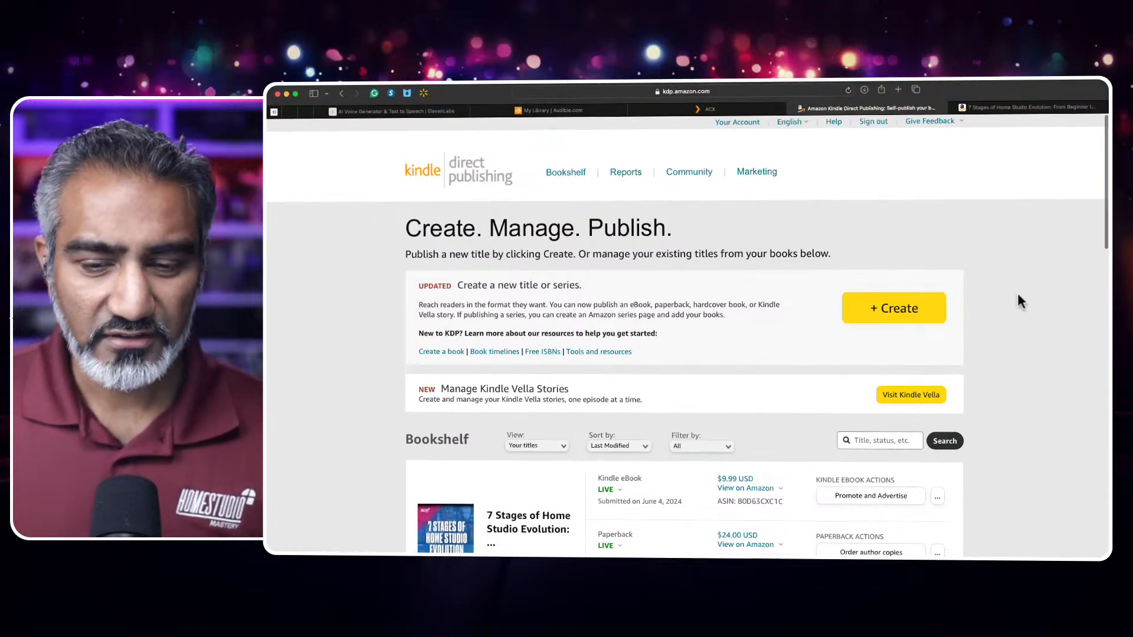
scroll(1019, 302, "down", 3)
scroll(1019, 303, "down", 5)
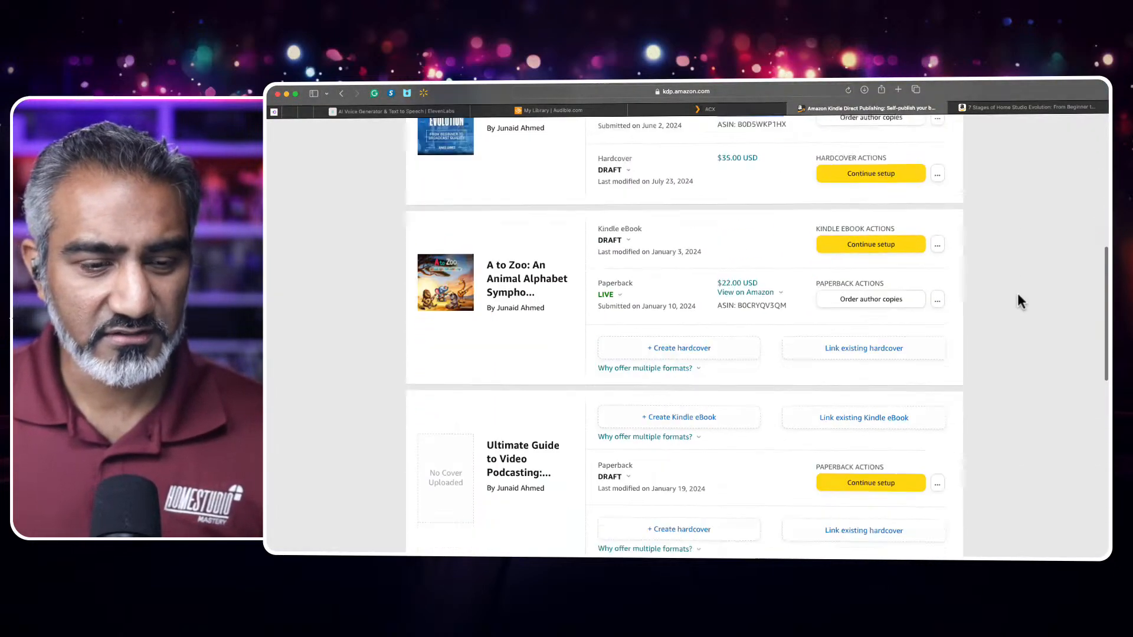
scroll(1017, 295, "up", 8)
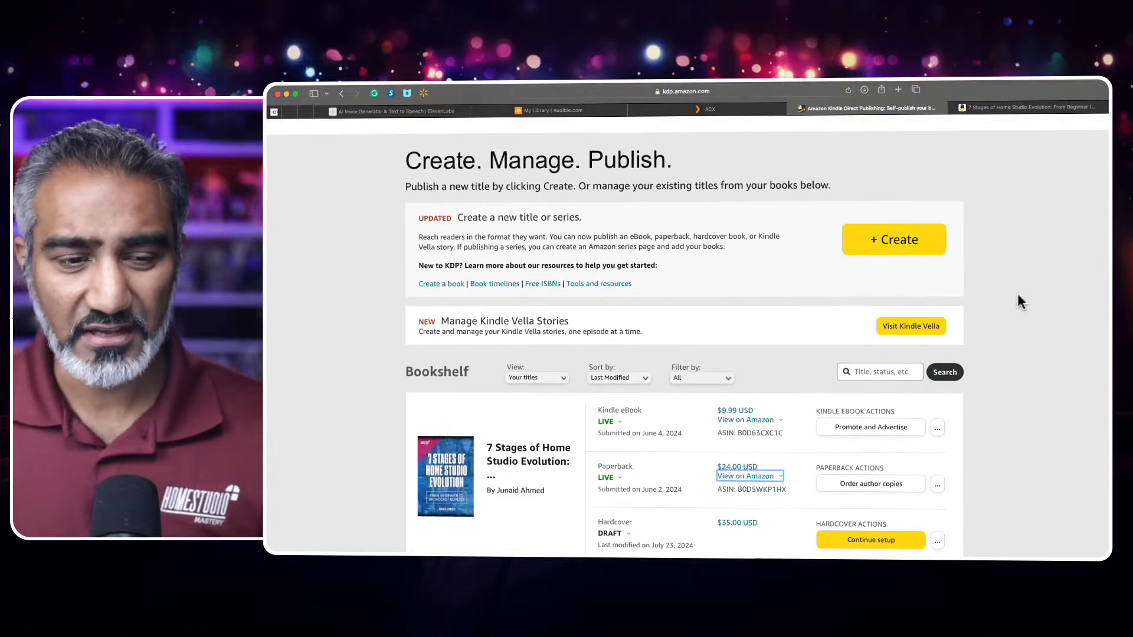
scroll(1018, 293, "down", 2)
scroll(1018, 292, "up", 4)
scroll(1020, 300, "down", 3)
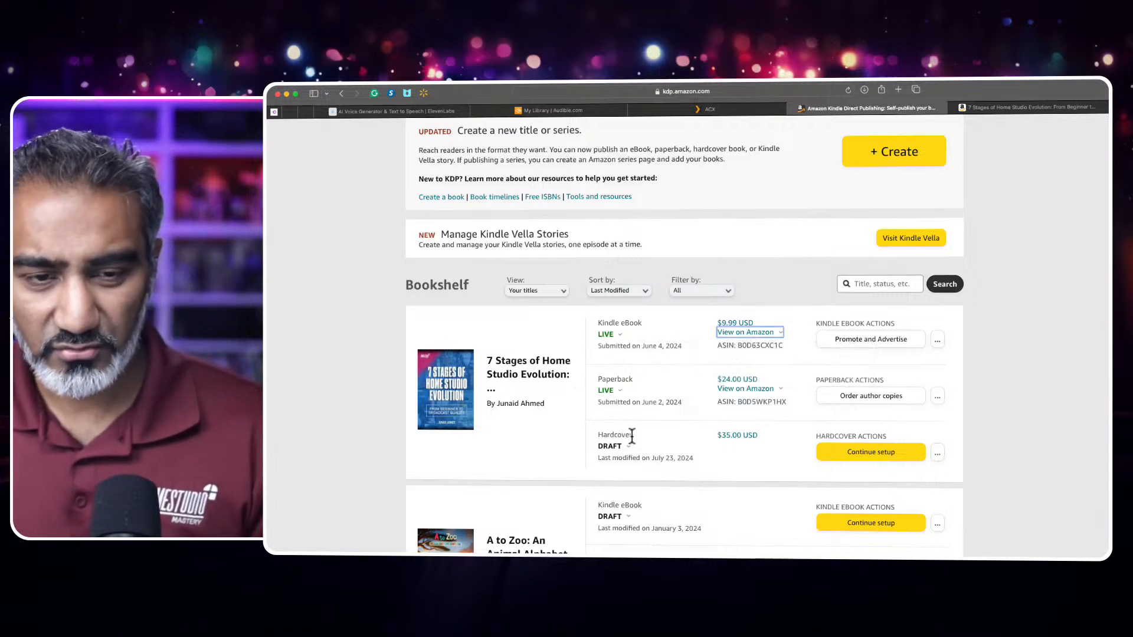
- Switch to ACX and open the audiobook upload page for the project "7 Stages of Home Studio Evolution: From Beginner to Broadcast Quality"
left_click(711, 109)
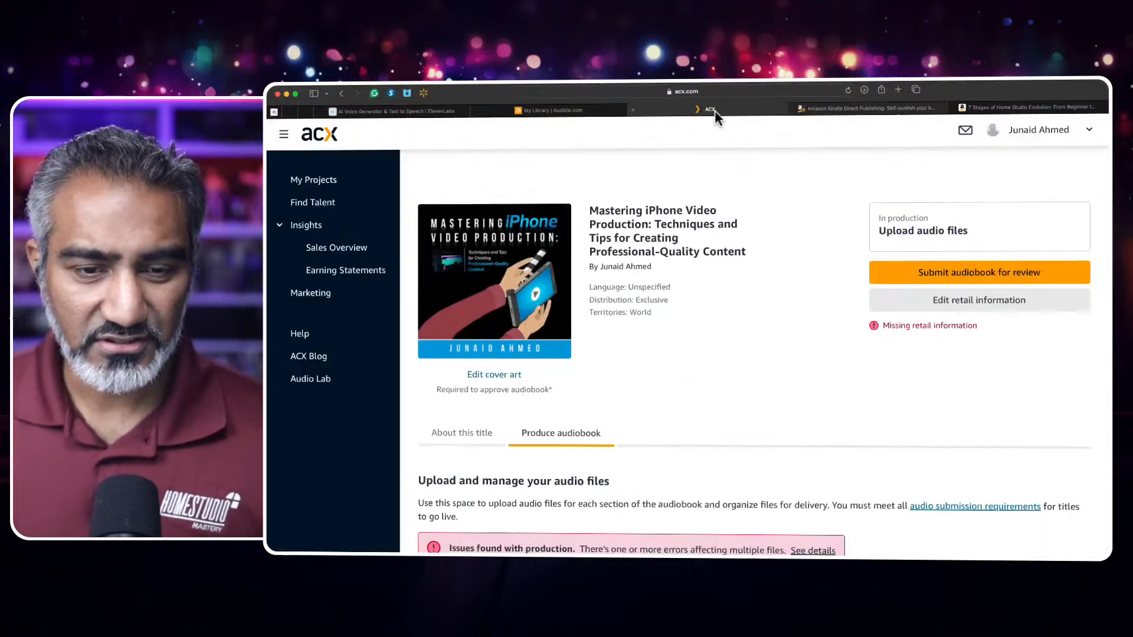
scroll(682, 236, "down", 3)
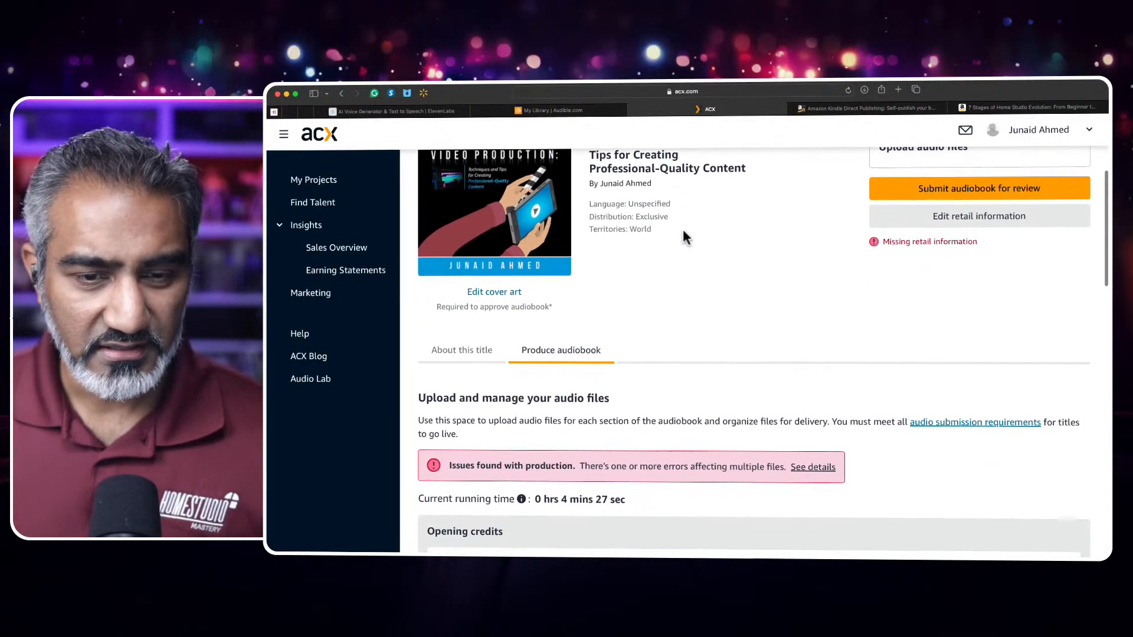
scroll(683, 230, "left", 5)
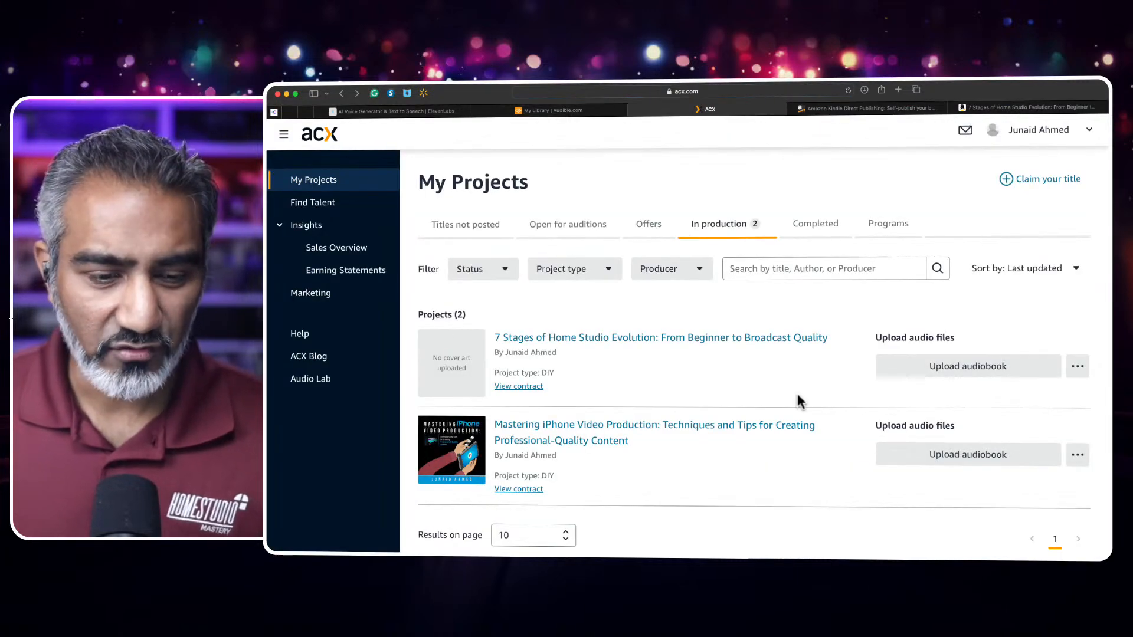
scroll(797, 392, "down", 1)
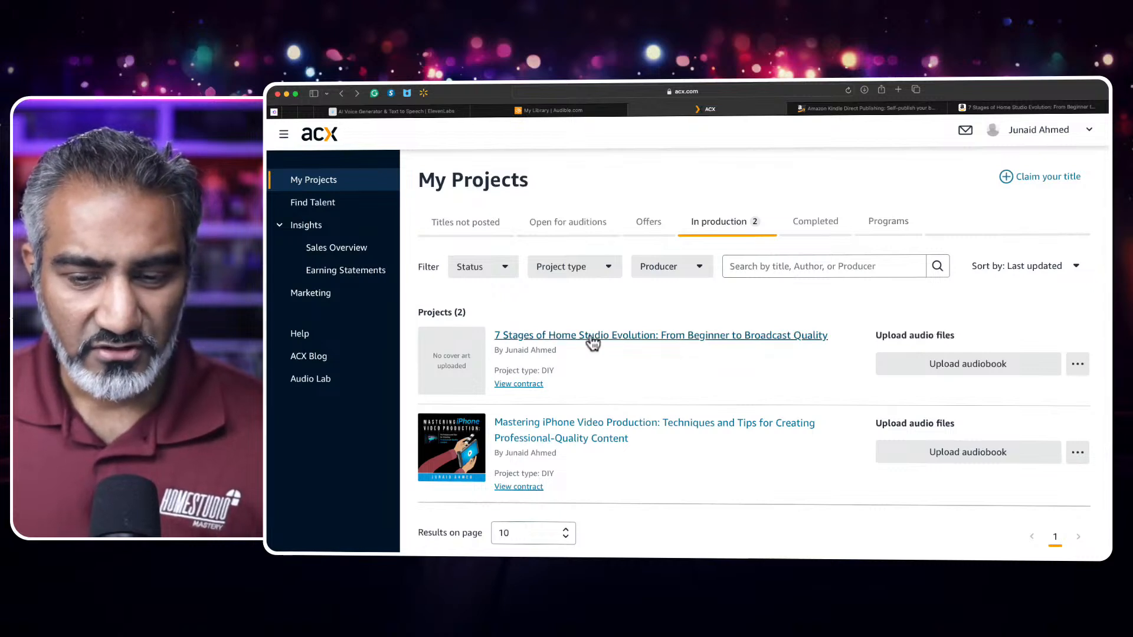
left_click(953, 369)
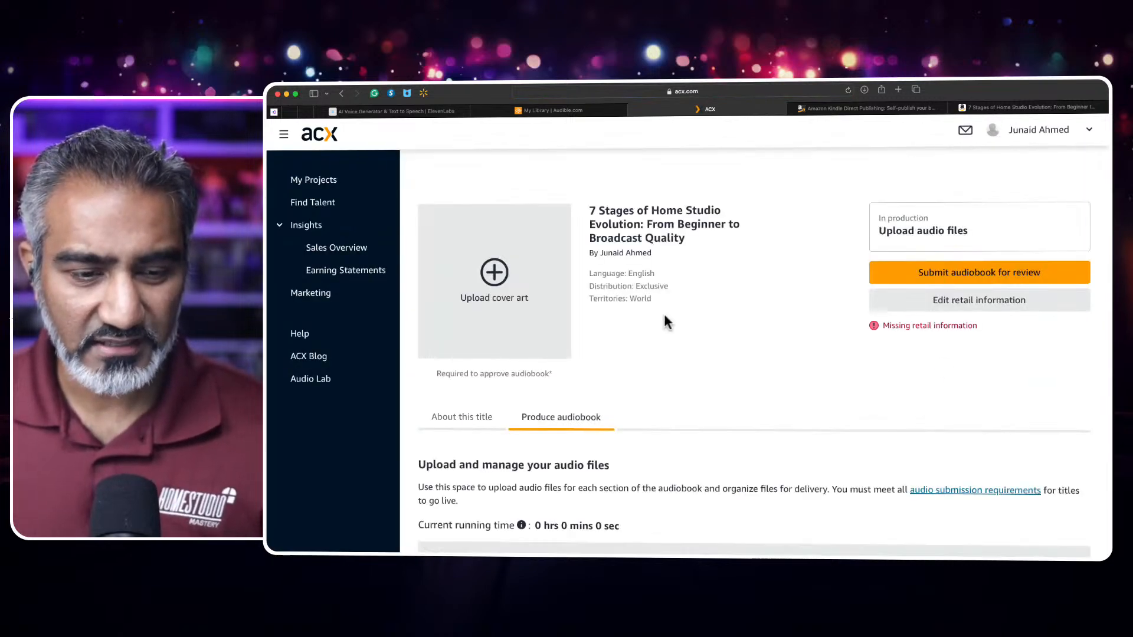
- Examine the upload sections for opening credits, chapters, closing credits and the retail audio sample
scroll(718, 321, "down", 5)
scroll(719, 326, "down", 1)
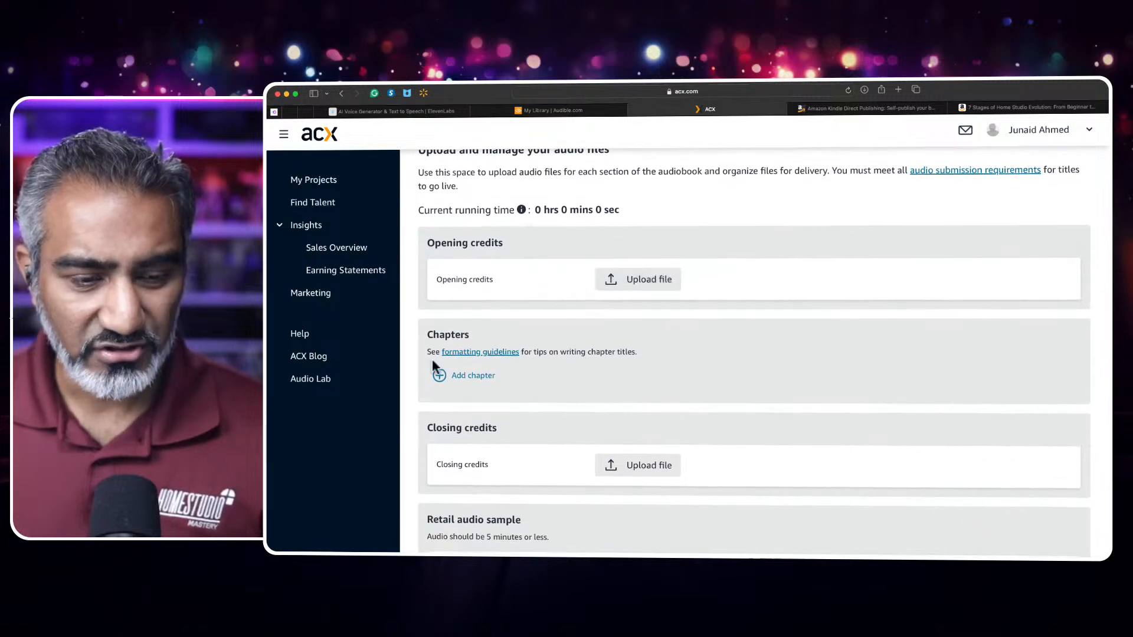
scroll(499, 377, "down", 2)
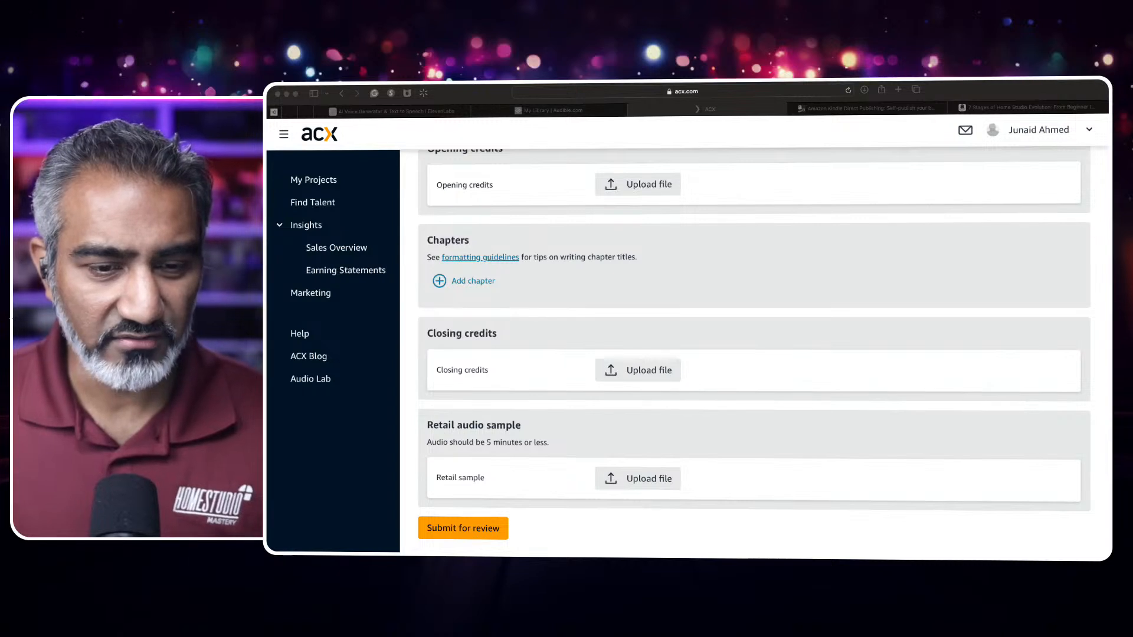
scroll(755, 354, "up", 3)
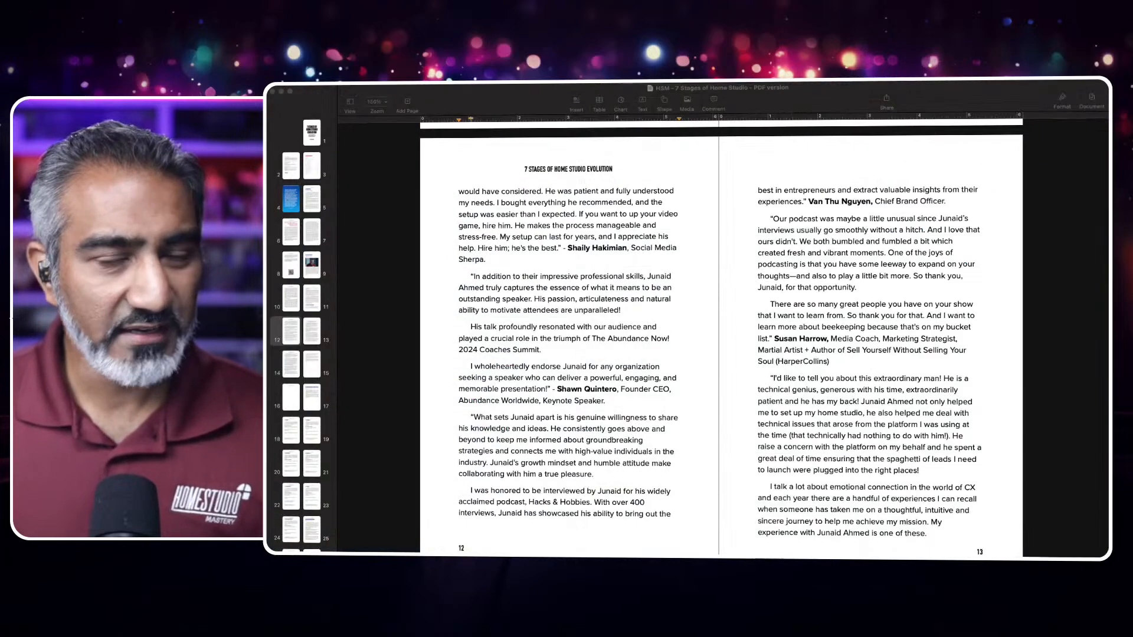
- Switch to the book manuscript in Pages and go back through it to the table of contents
scroll(721, 337, "up", 20)
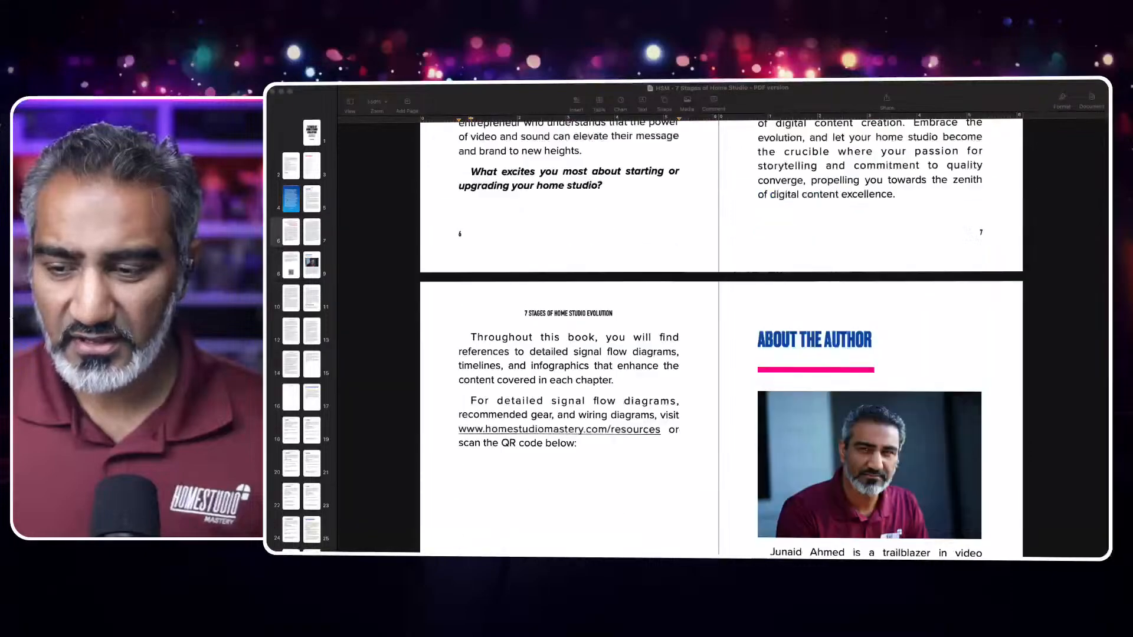
scroll(722, 336, "up", 15)
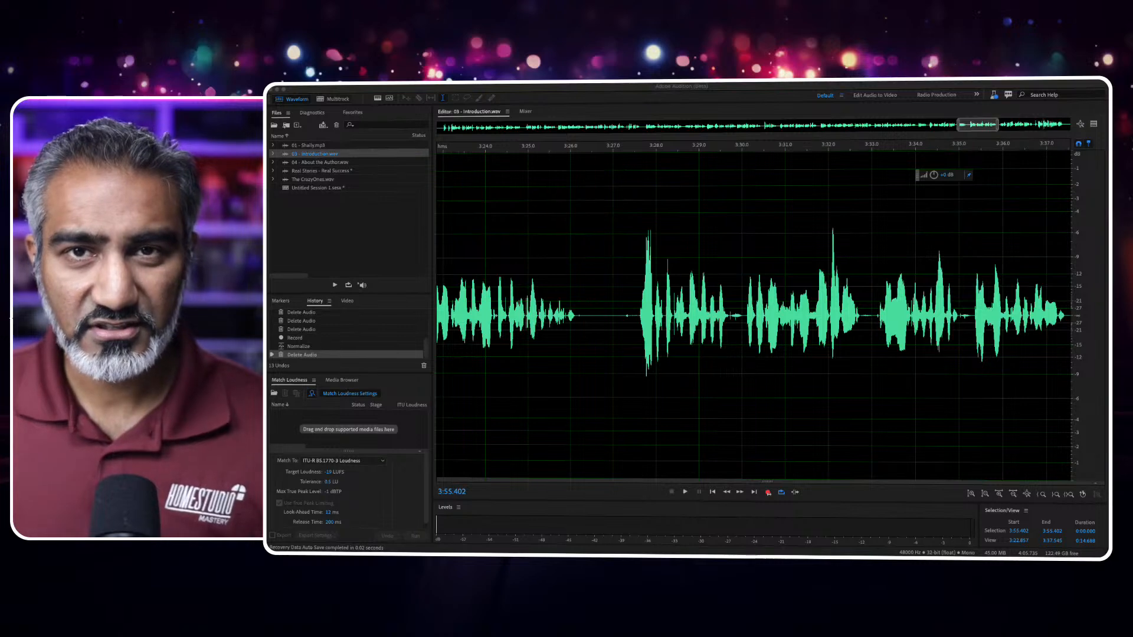
- Switch to Adobe Audition and extend the waveform view of the introduction recording to show its full length
scroll(753, 316, "left", 8)
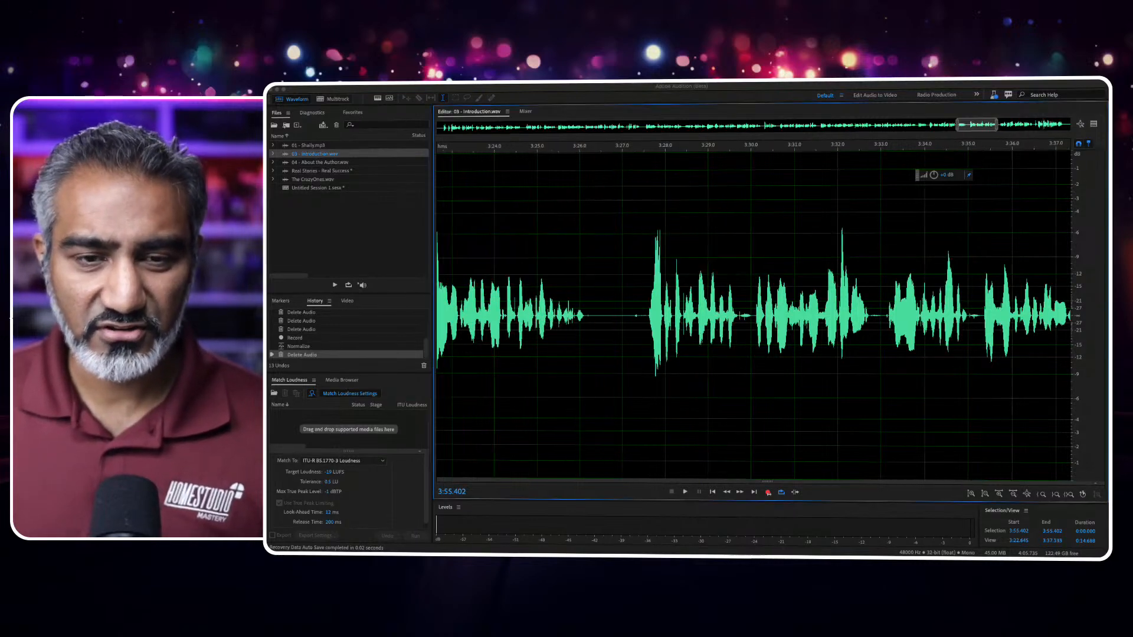
scroll(753, 316, "left", 1)
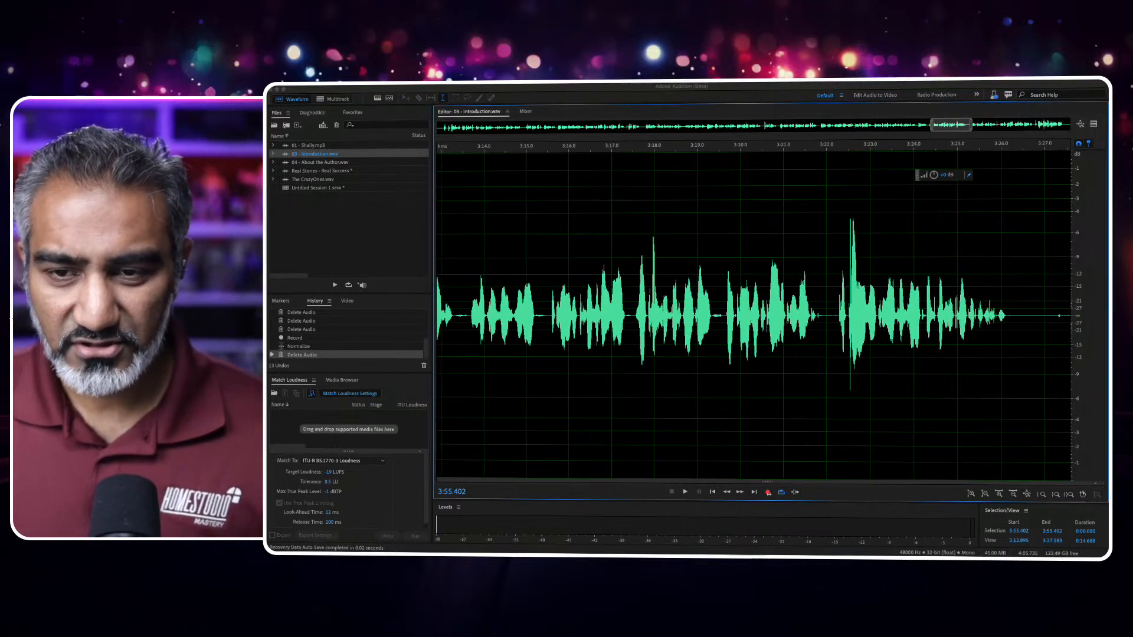
left_click(929, 123)
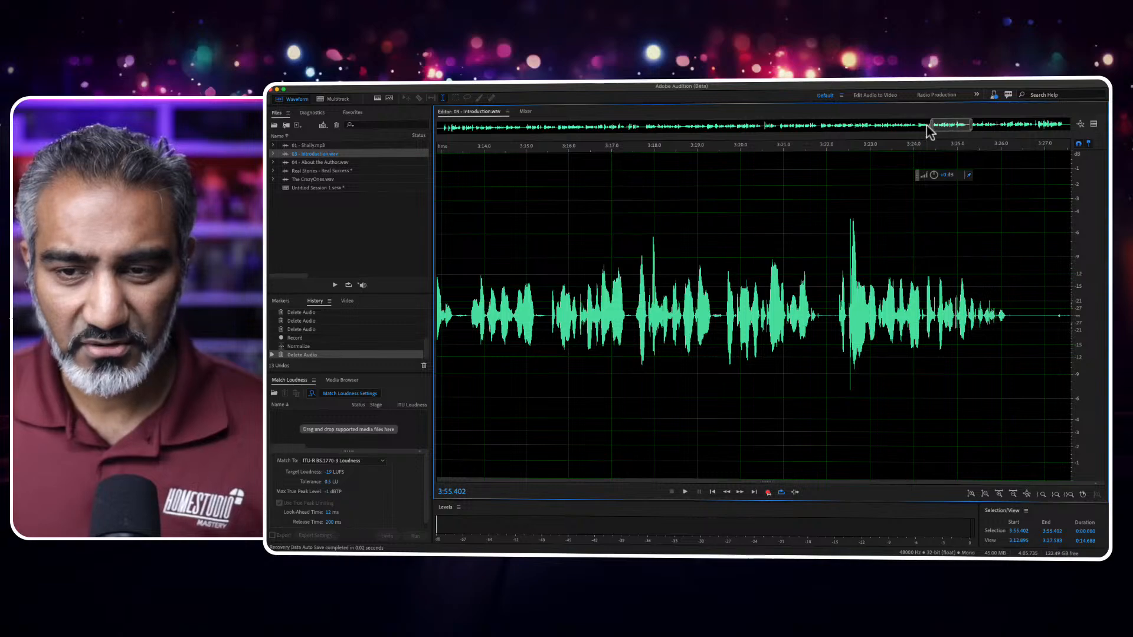
left_click_drag(932, 125, 433, 122)
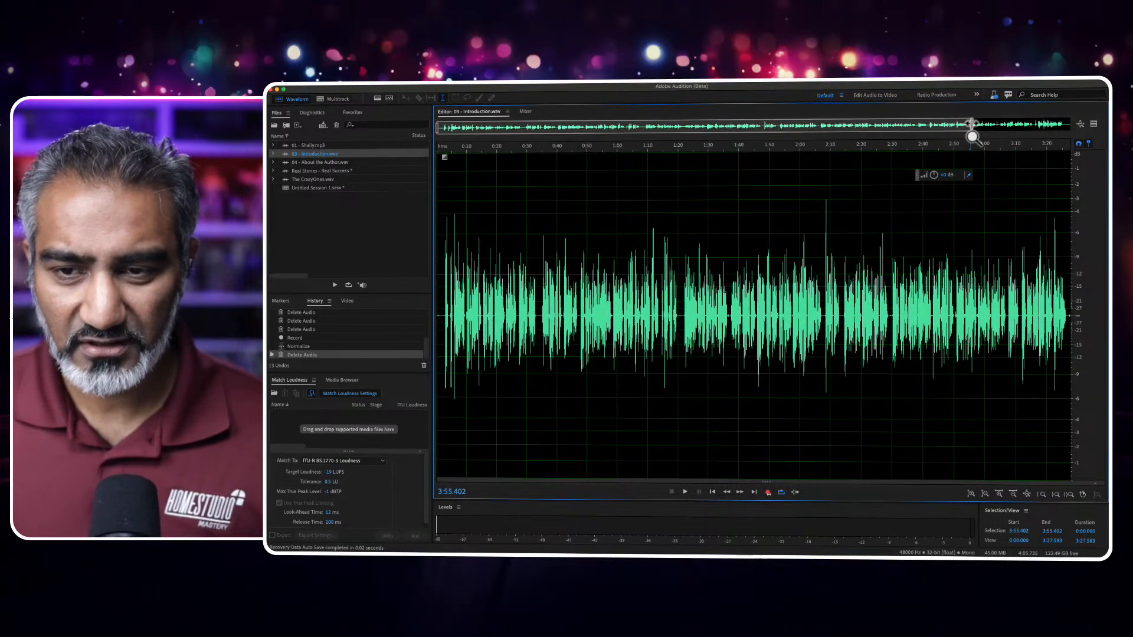
left_click_drag(972, 124, 1074, 122)
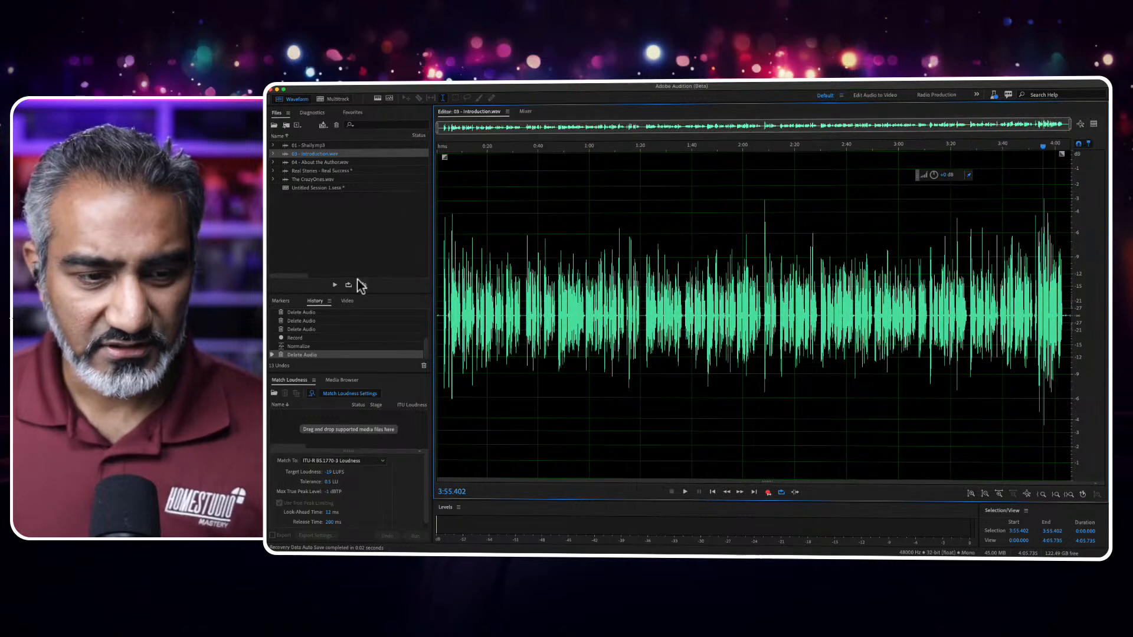
- Enlarge the edit history and step through its Record, Delete Audio, Amplify and Normalize states, ending on the latest Delete Audio state
left_click_drag(365, 294, 367, 212)
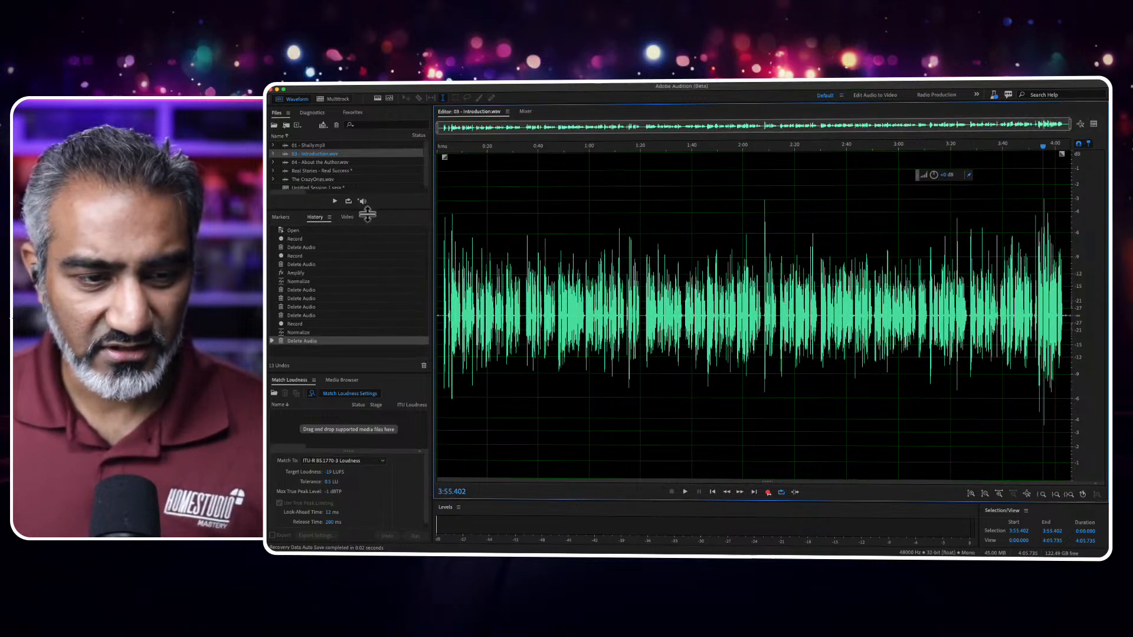
left_click(299, 239)
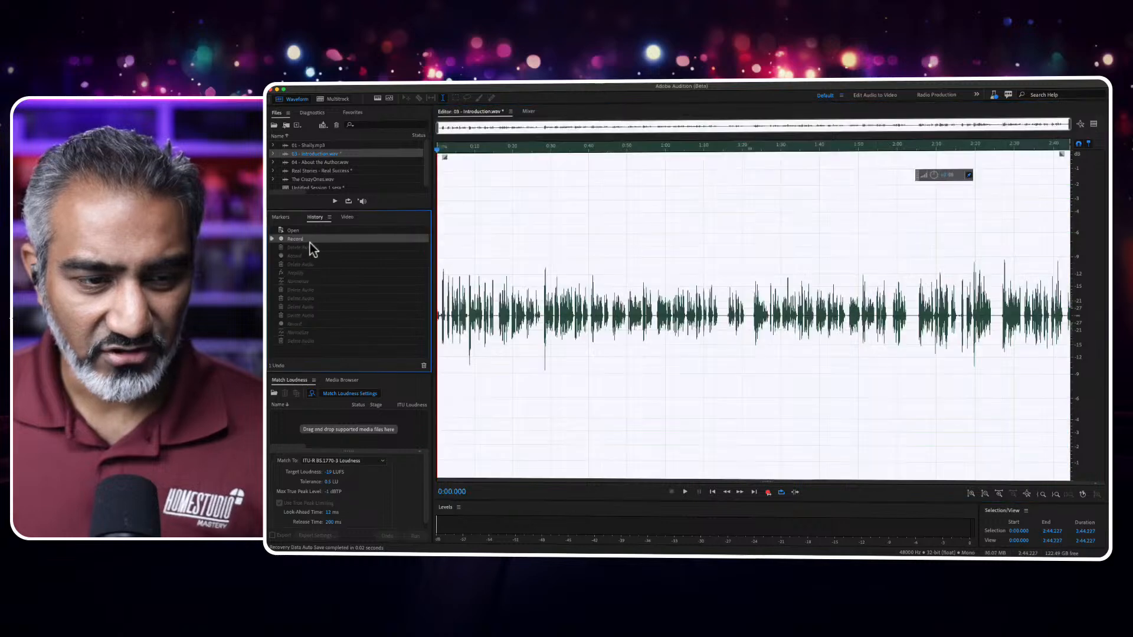
left_click(310, 247)
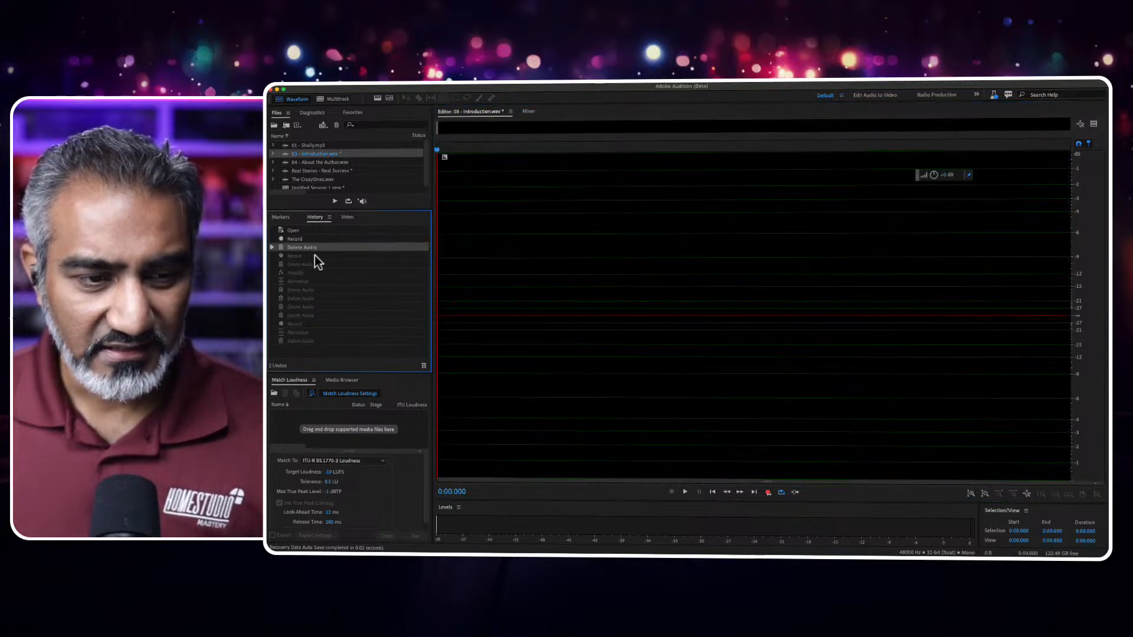
left_click(314, 256)
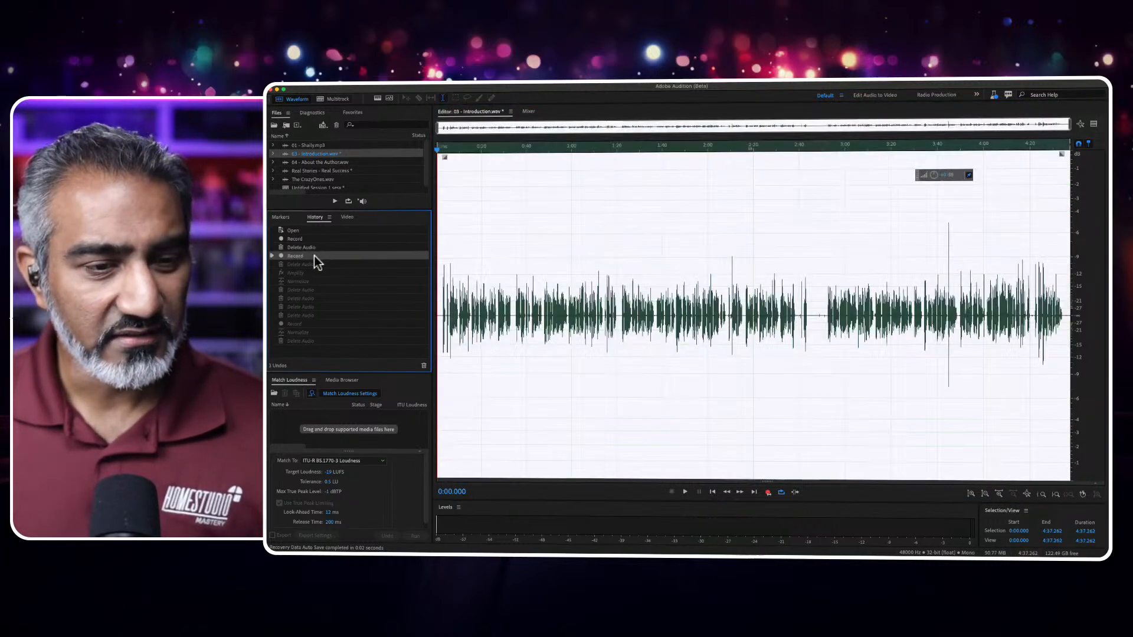
left_click(313, 264)
left_click(313, 273)
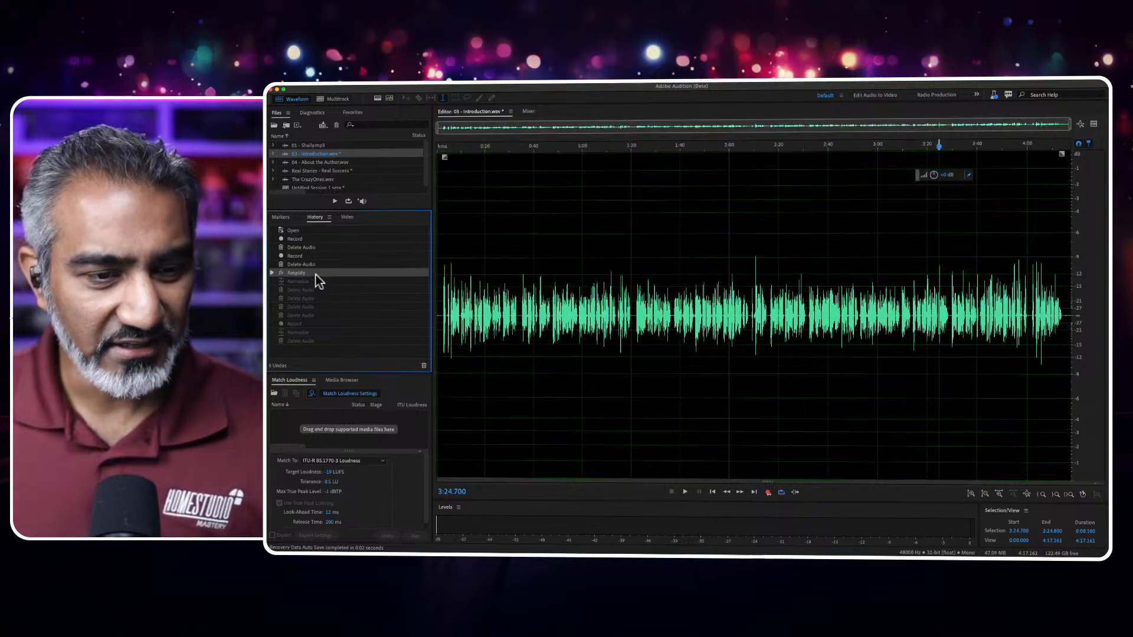
left_click(315, 282)
left_click(313, 290)
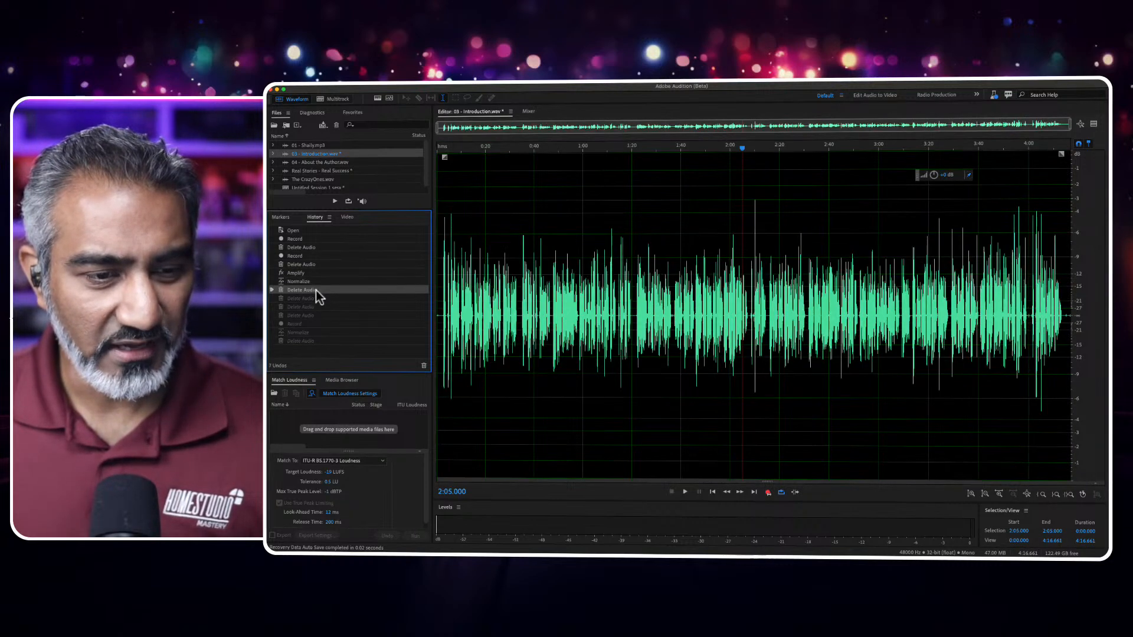
left_click(309, 324)
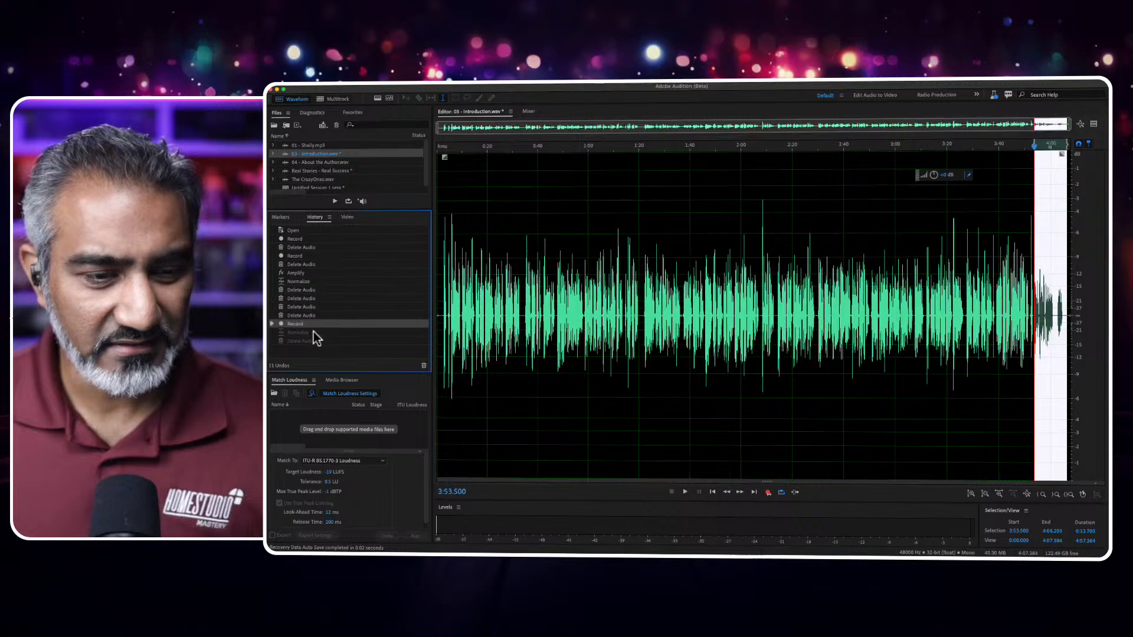
left_click(311, 332)
left_click(313, 341)
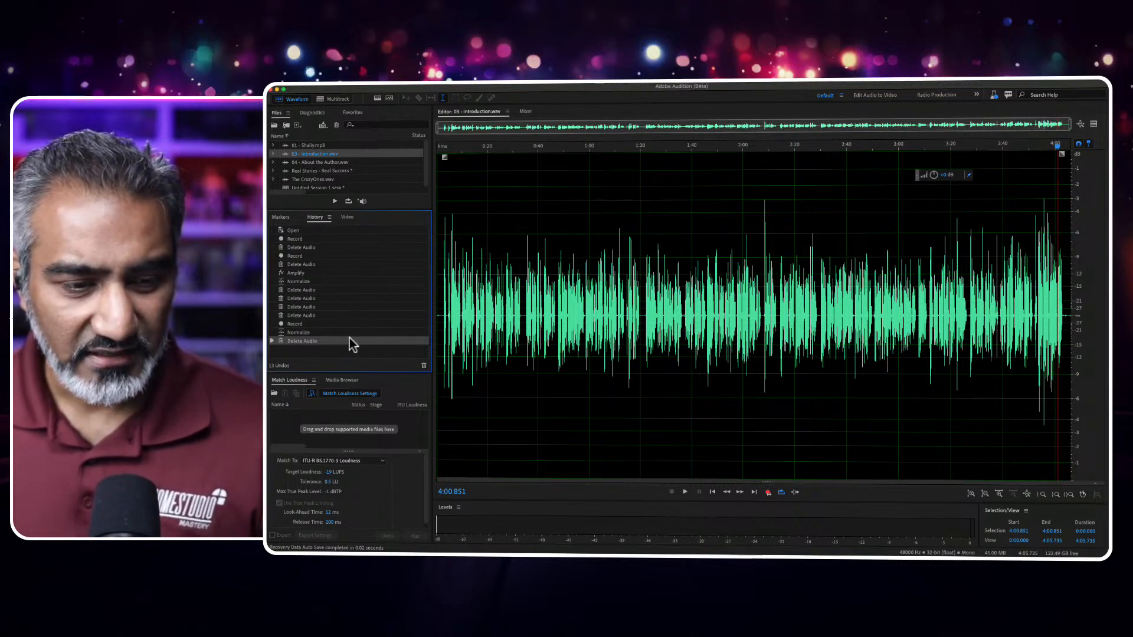
- Switch to the Audible library in the browser, look through its audiobooks and their narrators, and return to the ACX upload page
scroll(320, 491, "down", 1)
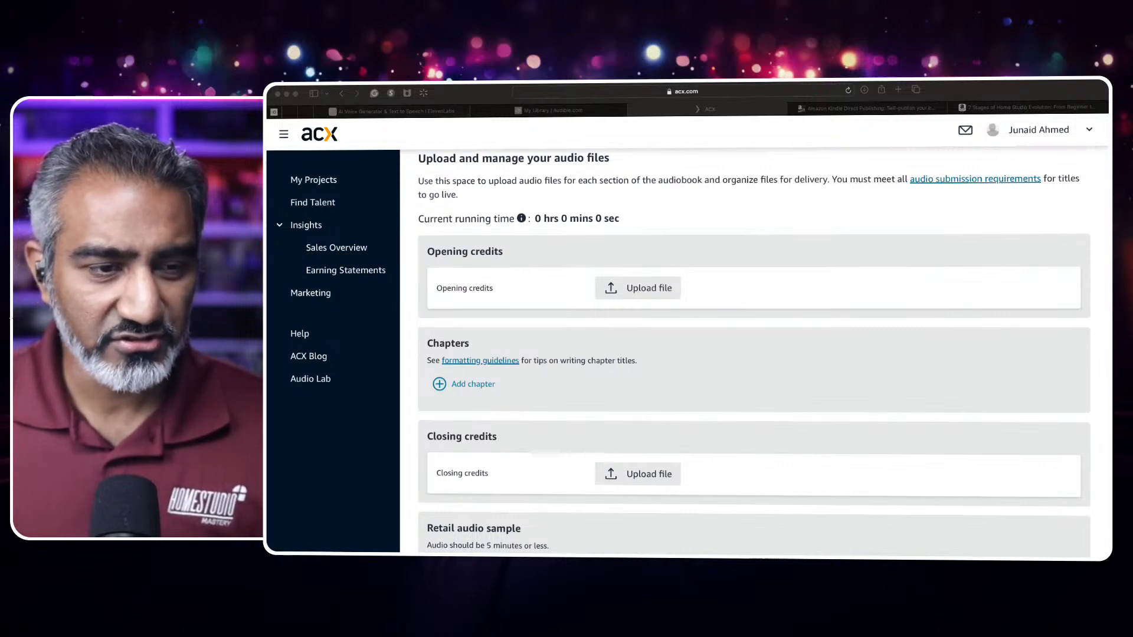
left_click(355, 85)
left_click(557, 110)
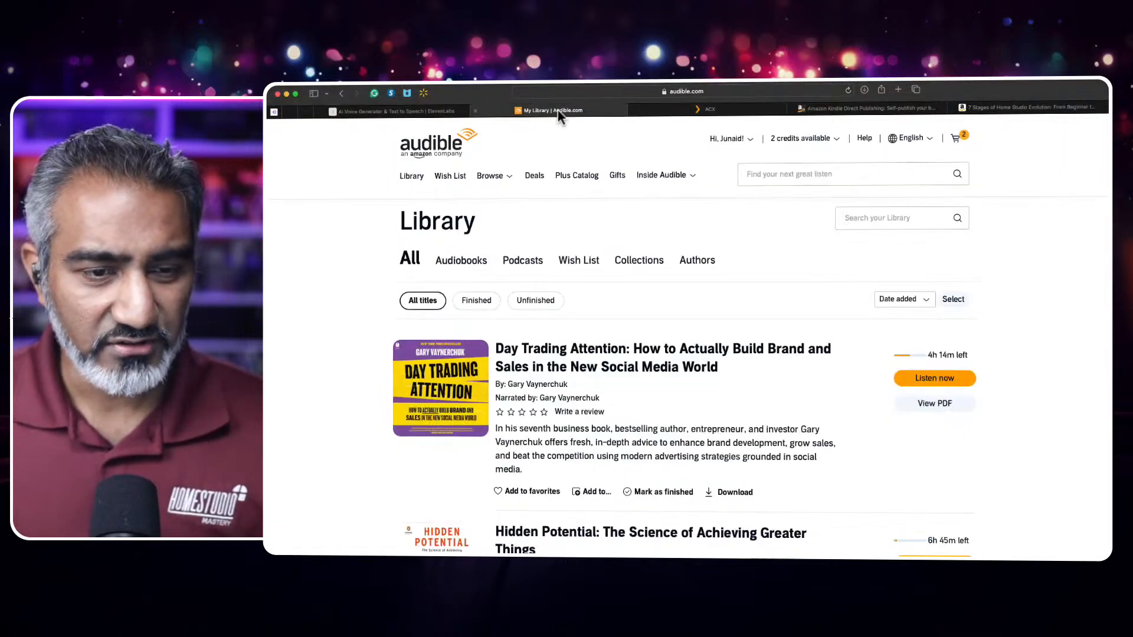
scroll(614, 322, "down", 2)
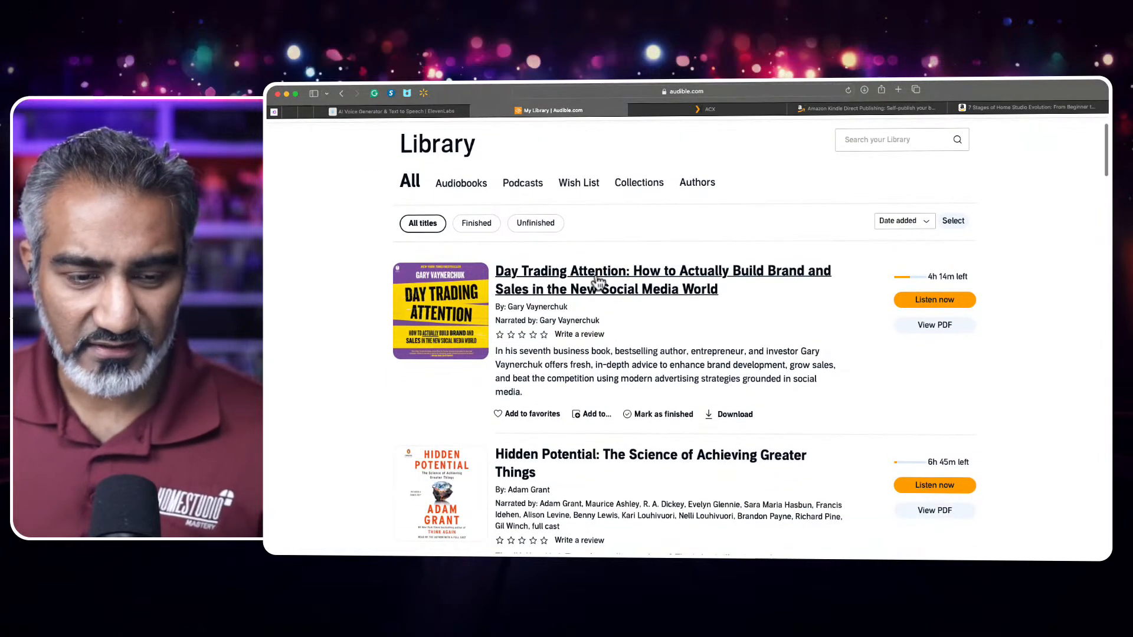
scroll(648, 285, "down", 15)
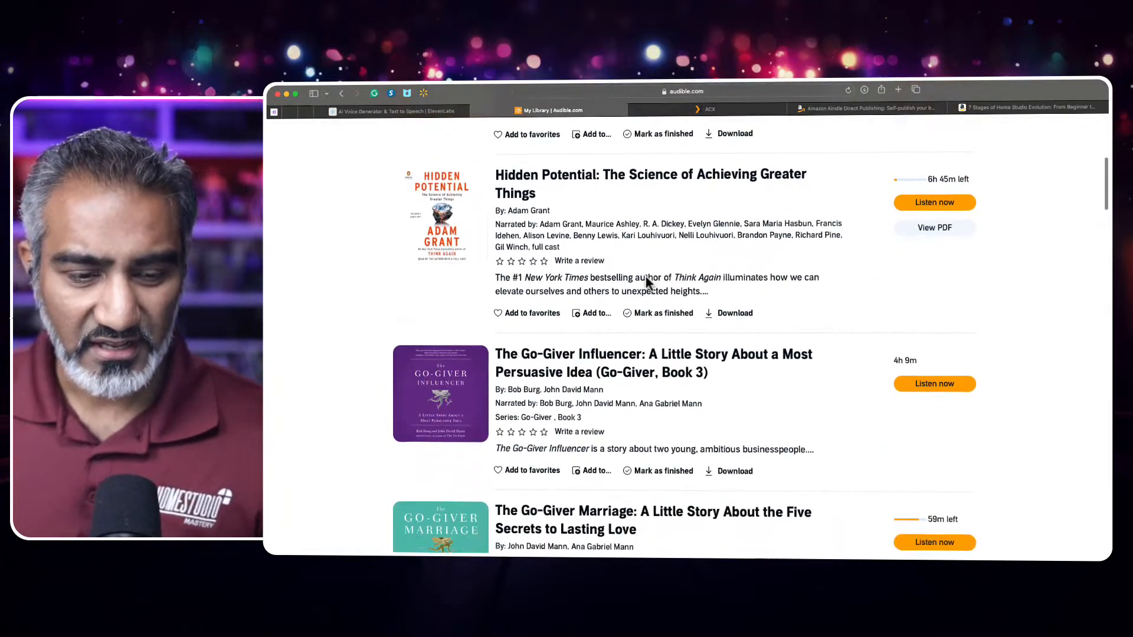
scroll(646, 284, "down", 8)
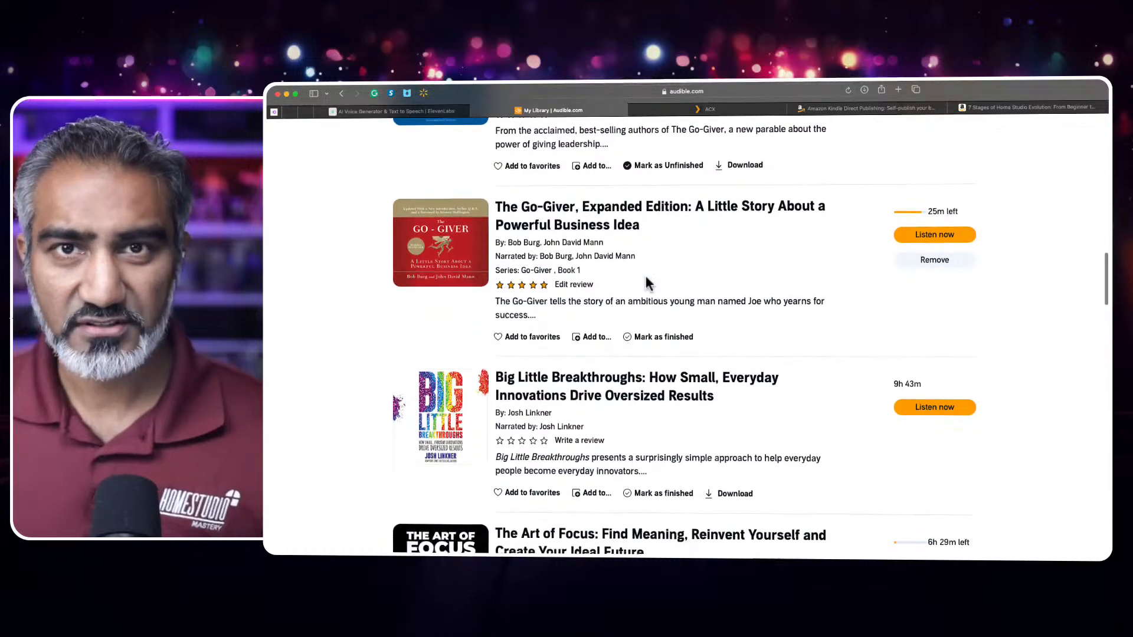
scroll(647, 285, "down", 7)
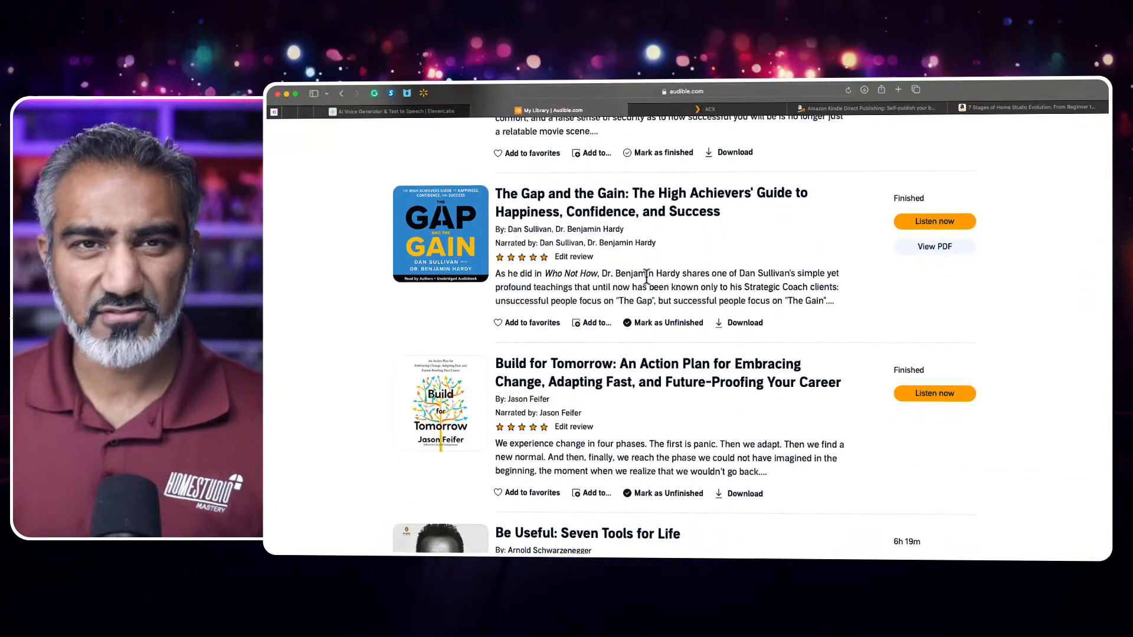
scroll(647, 276, "down", 1)
scroll(646, 276, "down", 4)
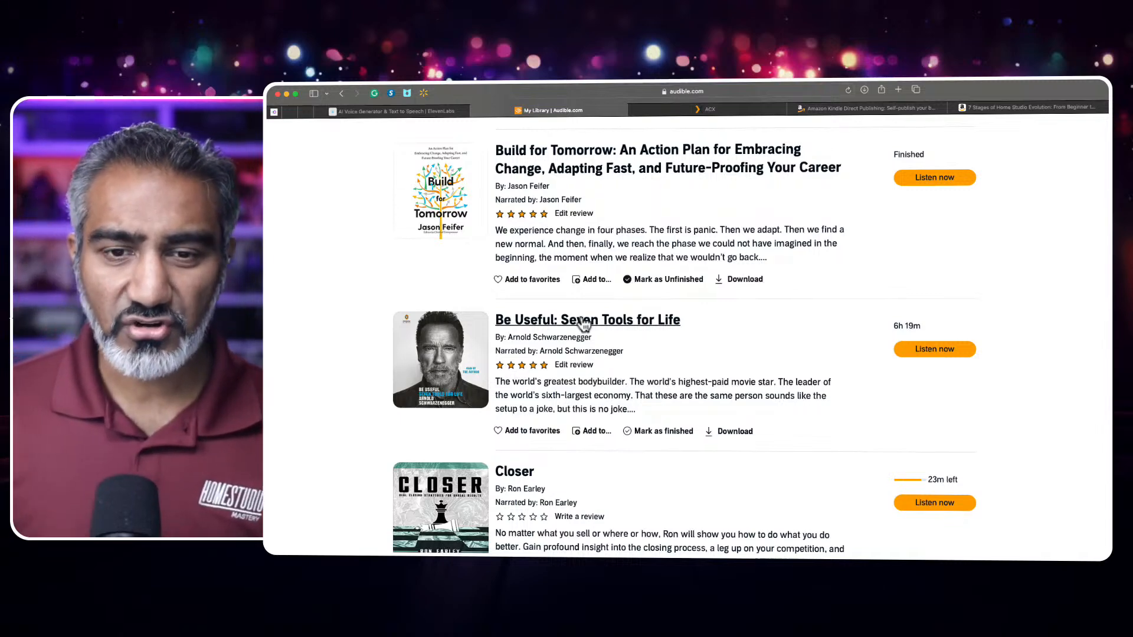
left_click(732, 111)
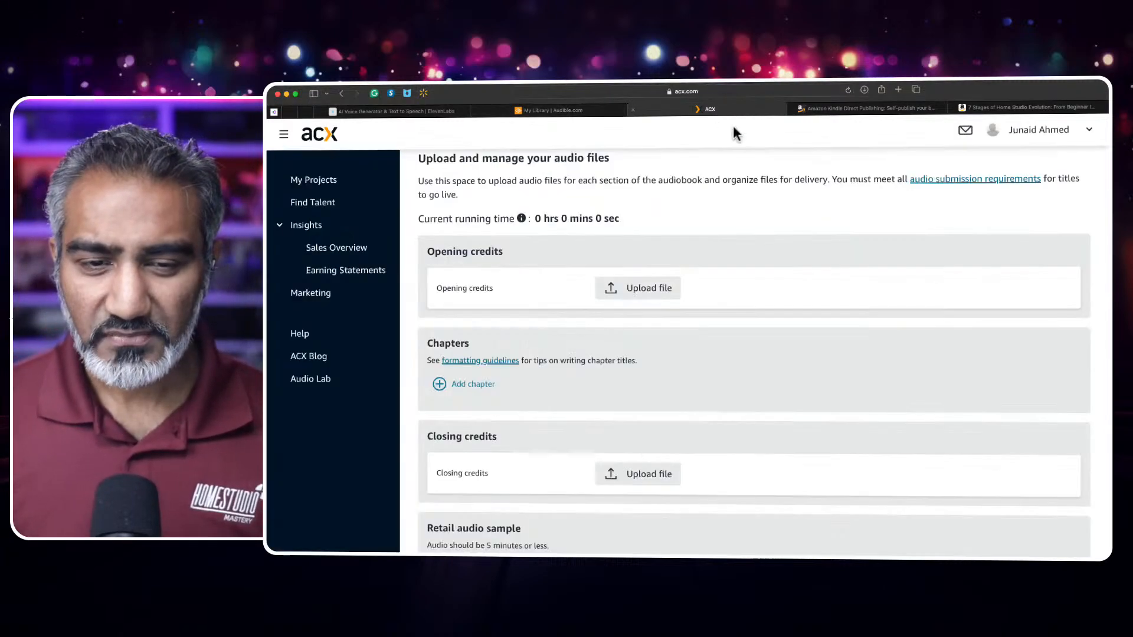
- Review the opening credits, chapters, closing credits and retail sample sections on the ACX upload page, and return to the Audible library
scroll(620, 301, "down", 1)
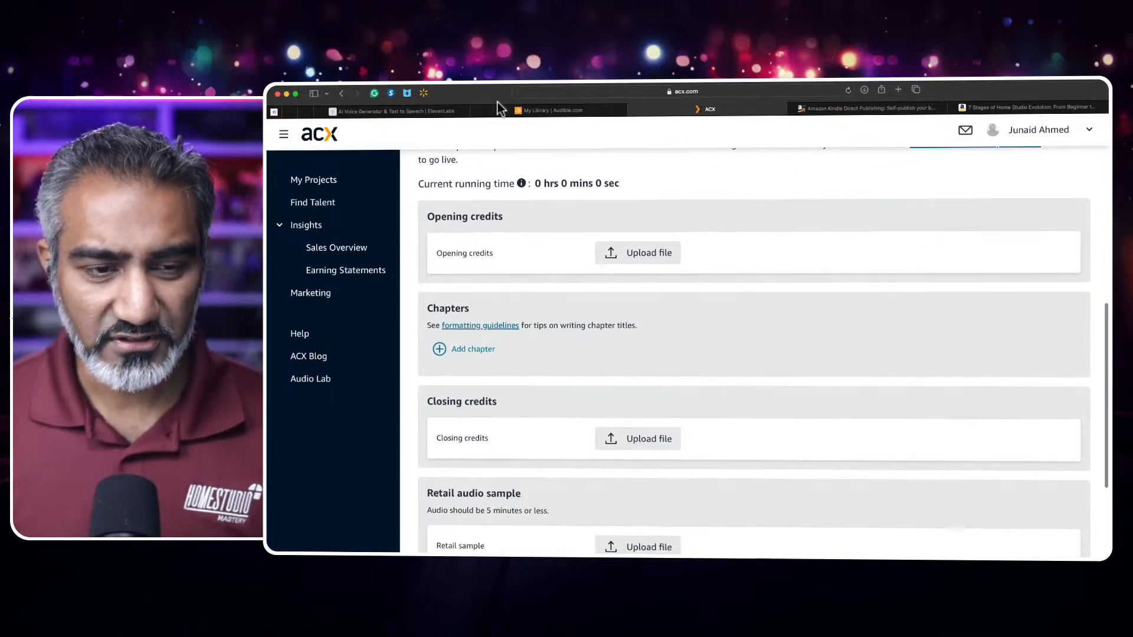
left_click(422, 112)
left_click(566, 111)
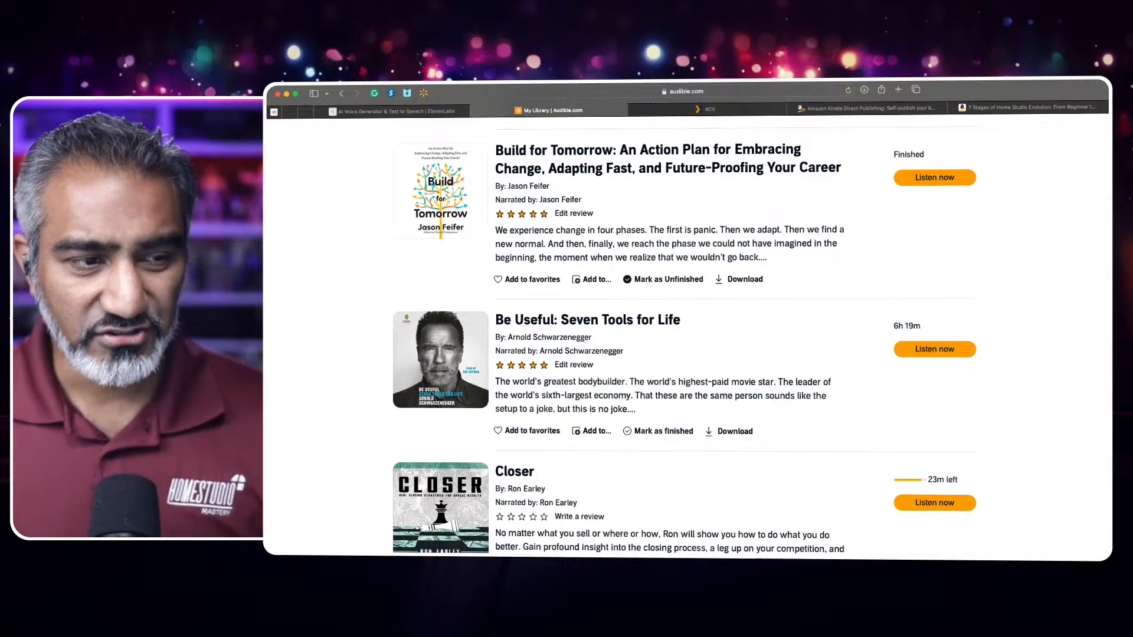
- Switch to the book manuscript in Pages and show its table of contents in one-page view at 200% zoom
key("super+Tab")
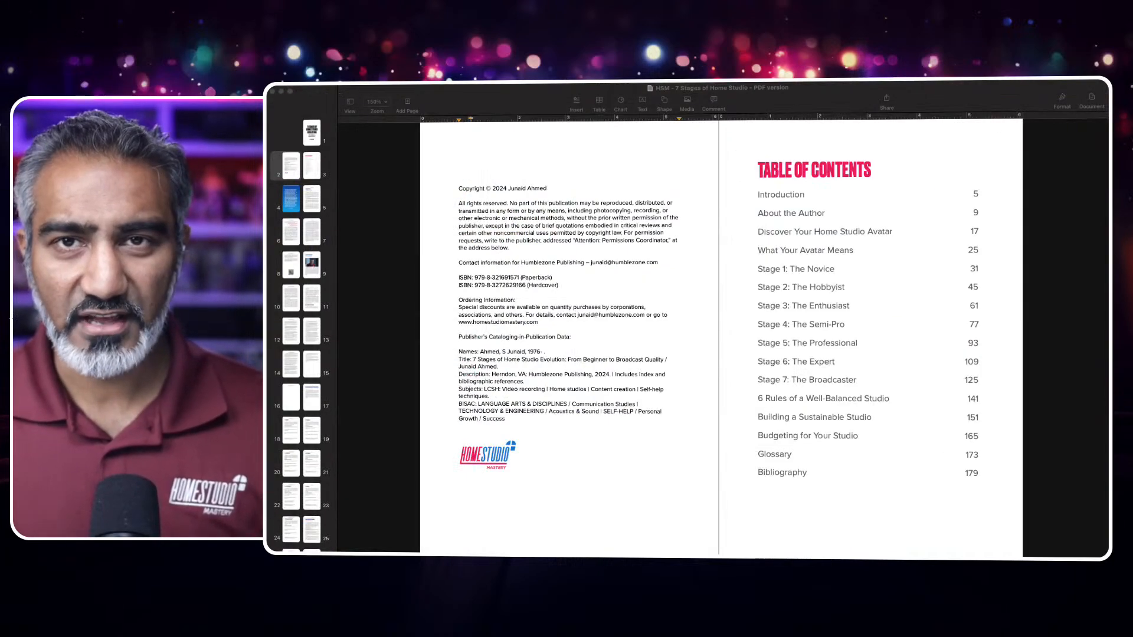
left_click(403, 110)
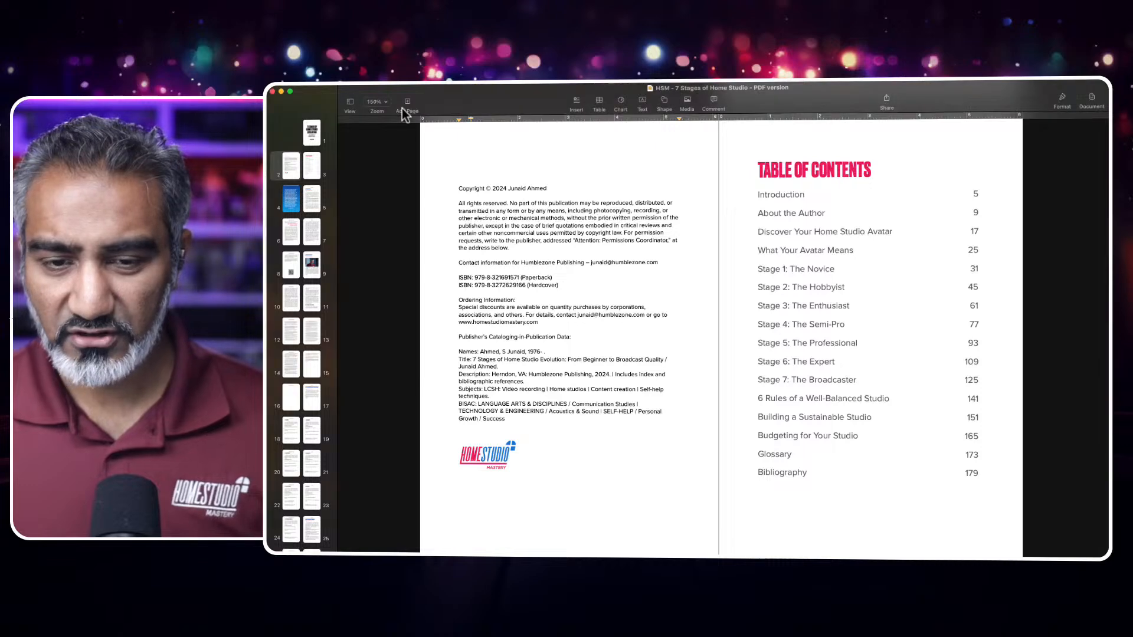
left_click(385, 102)
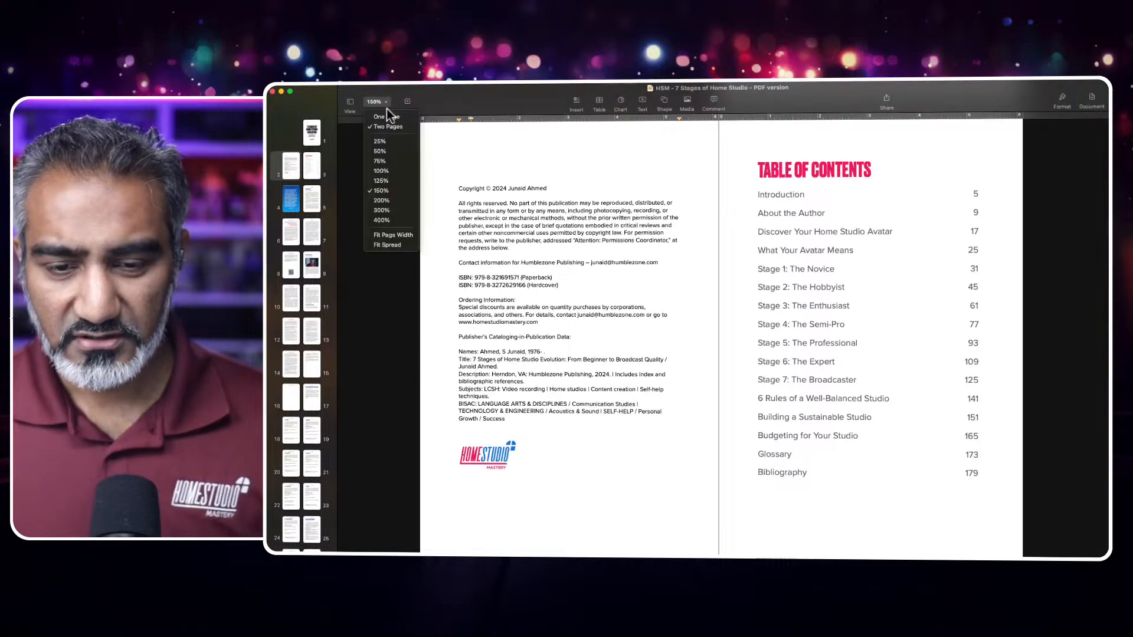
left_click(387, 116)
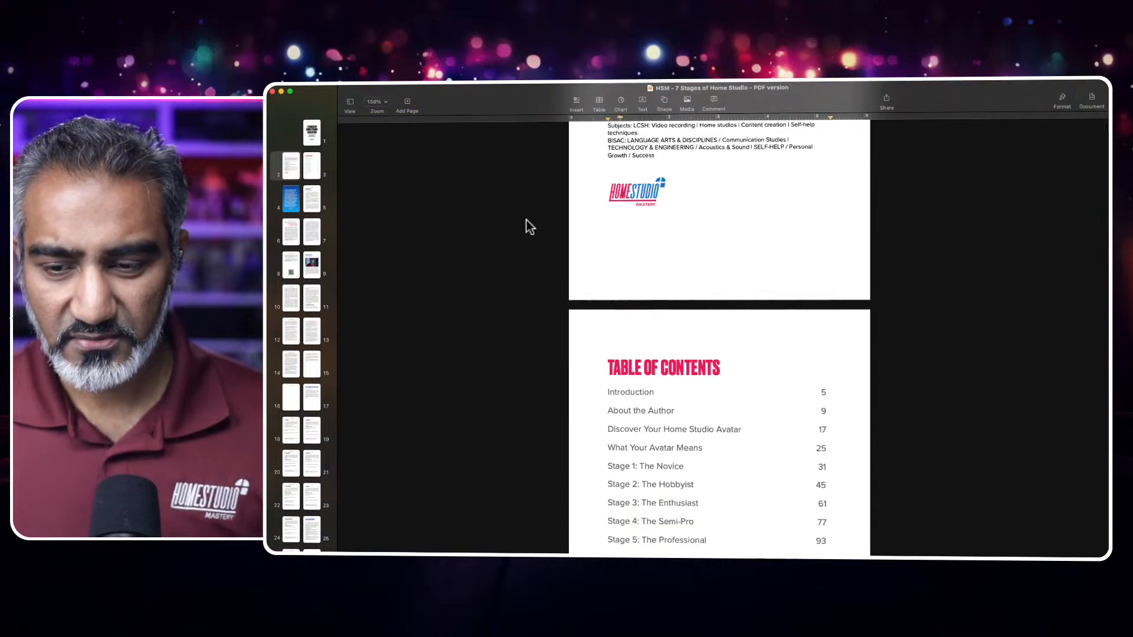
scroll(527, 221, "down", 3)
left_click(385, 103)
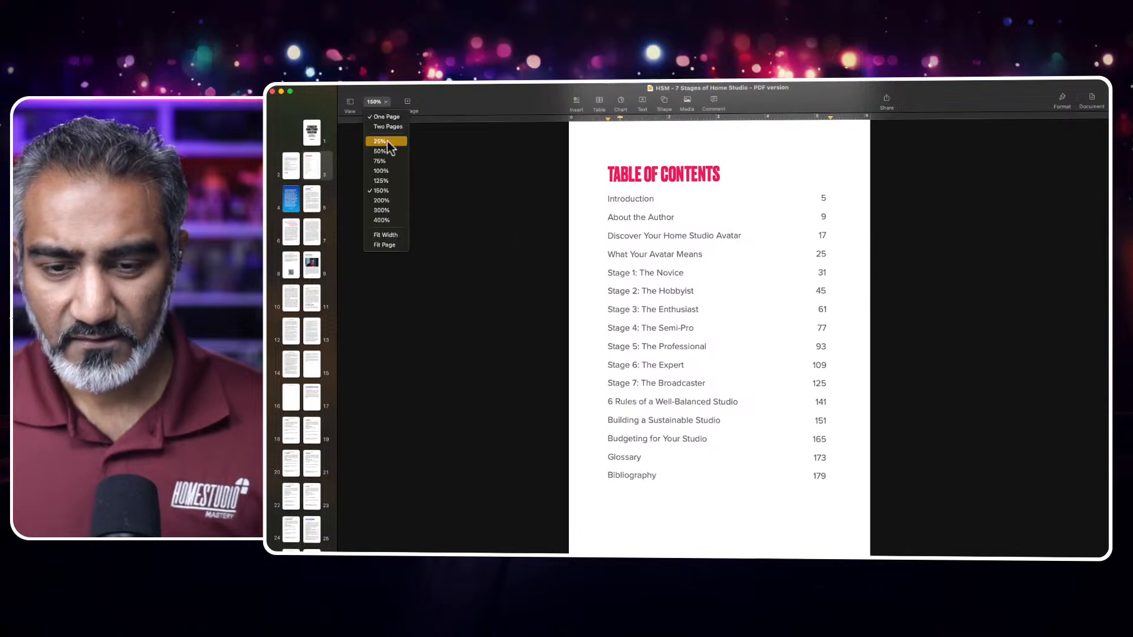
left_click(384, 201)
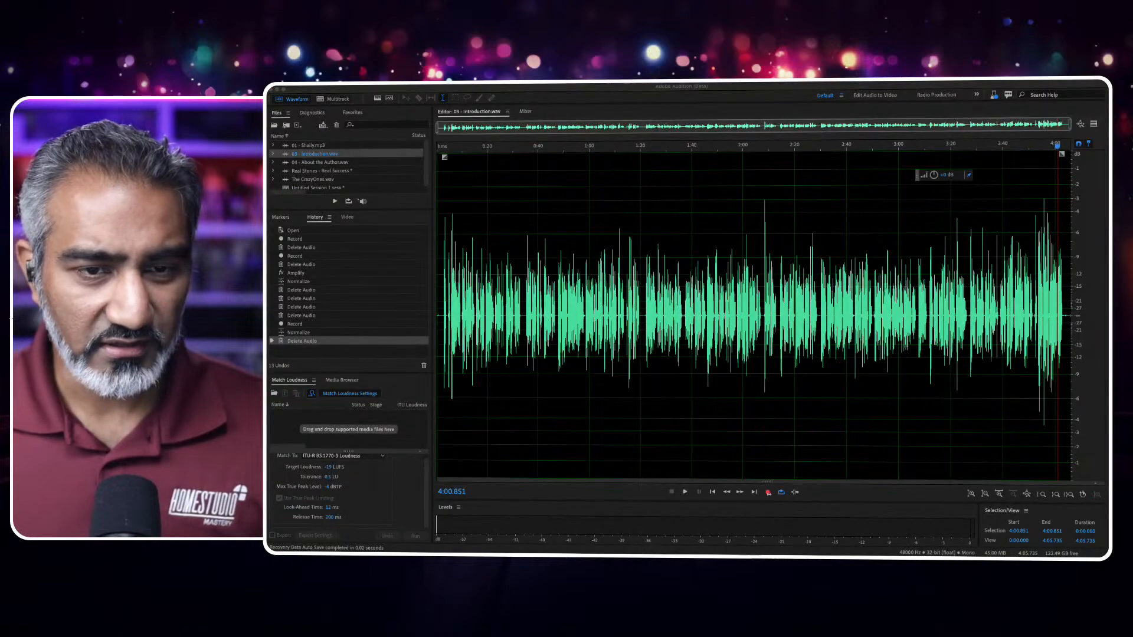
- Switch to Adobe Audition and open the 04 - About the Author recording in the waveform editor
left_click(589, 100)
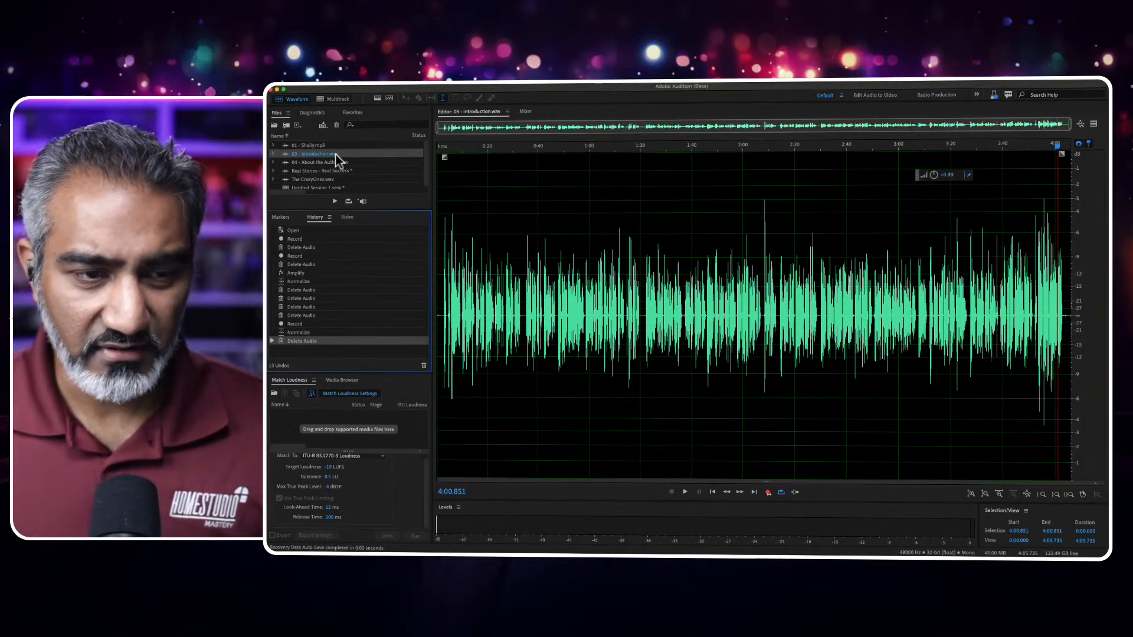
double_click(334, 163)
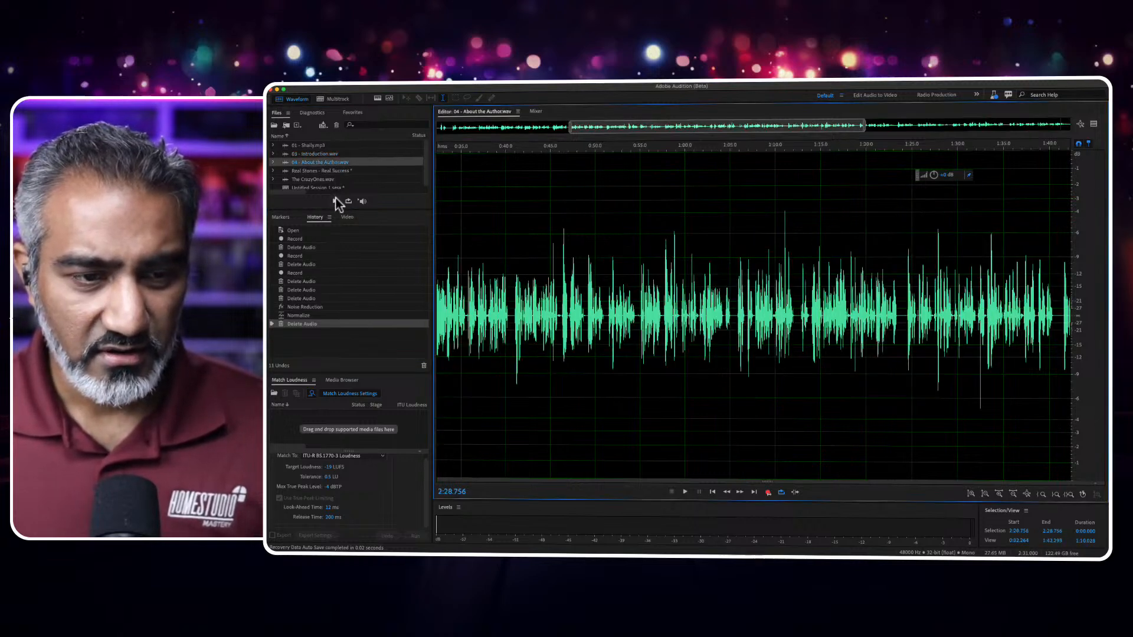
left_click_drag(338, 210, 339, 252)
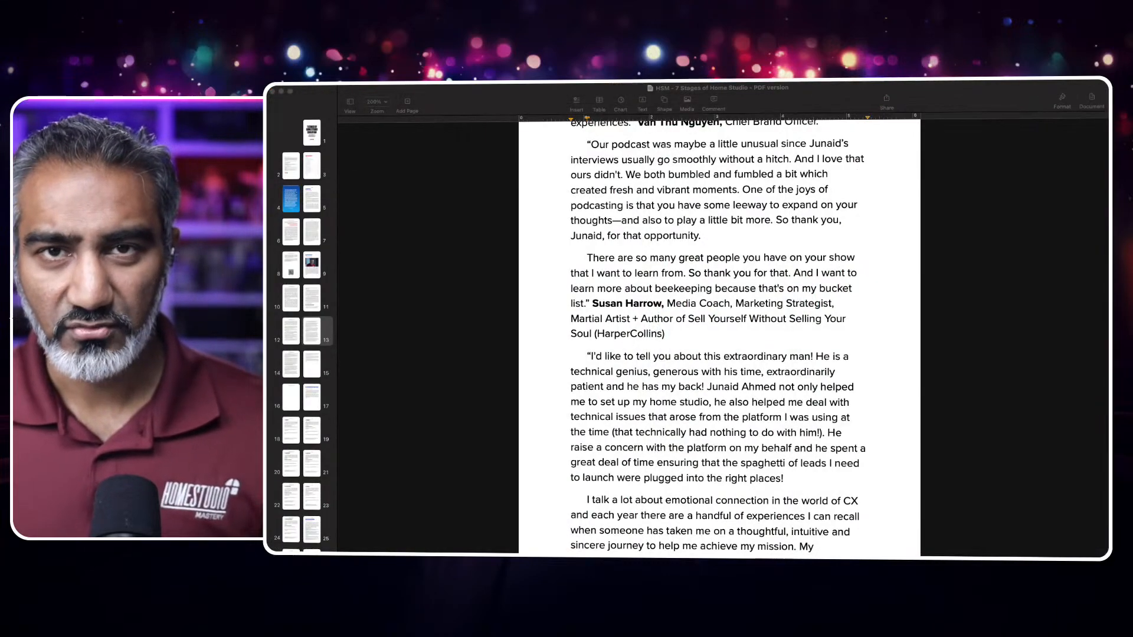
- Review the testimonials on page 13 of the manuscript in Pages and select the paragraph beginning "Our podcast was maybe a little unusual"
scroll(719, 337, "up", 2)
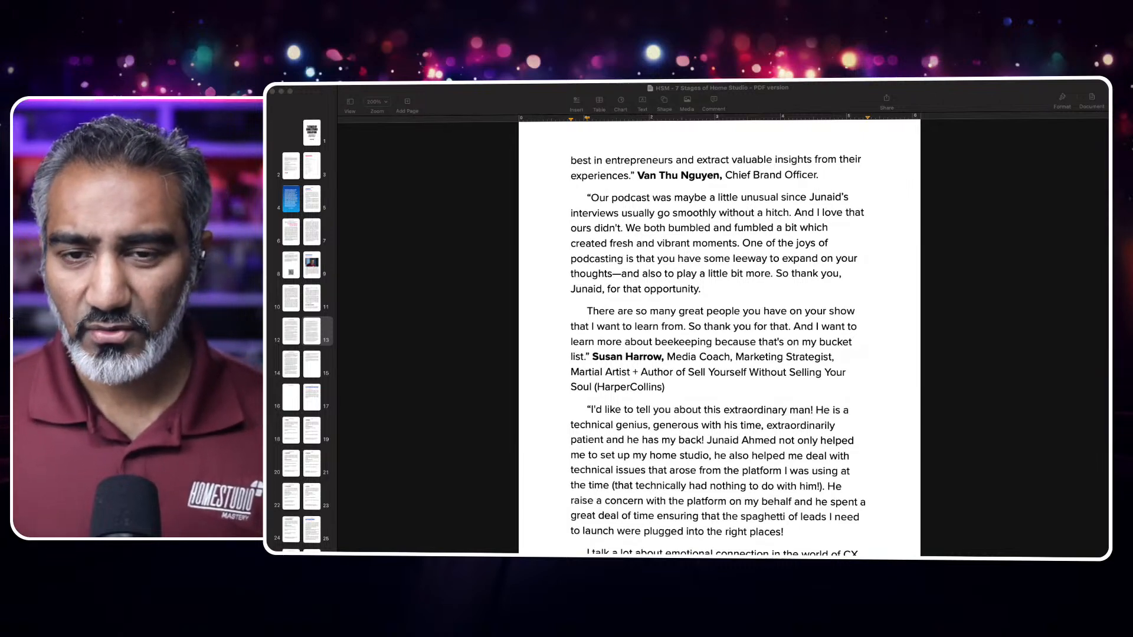
scroll(720, 336, "down", 5)
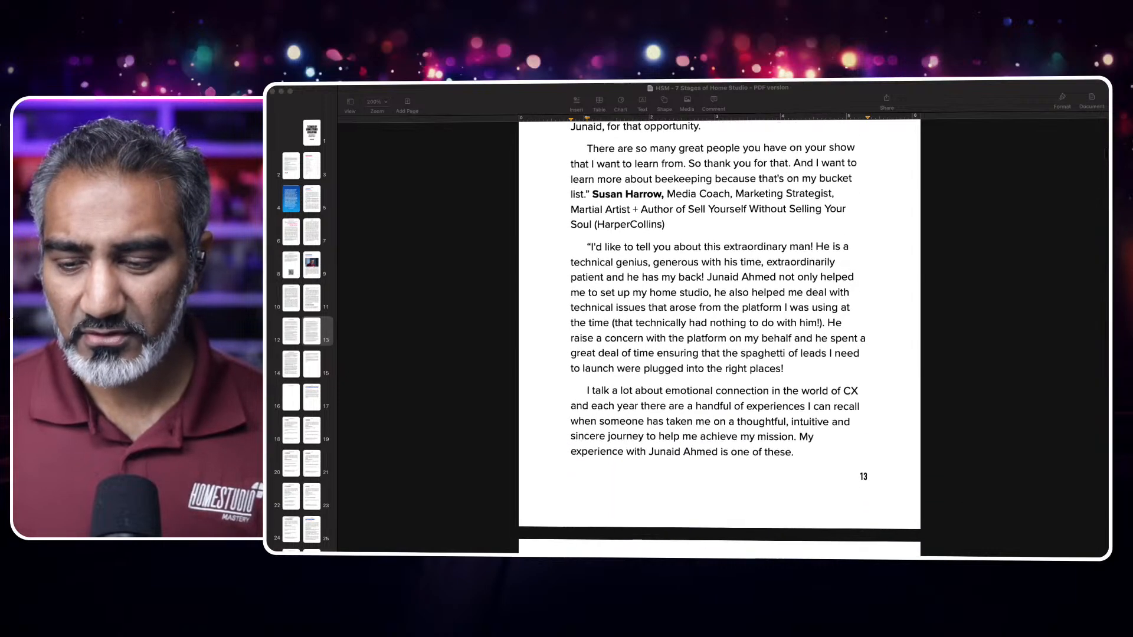
scroll(720, 336, "up", 3)
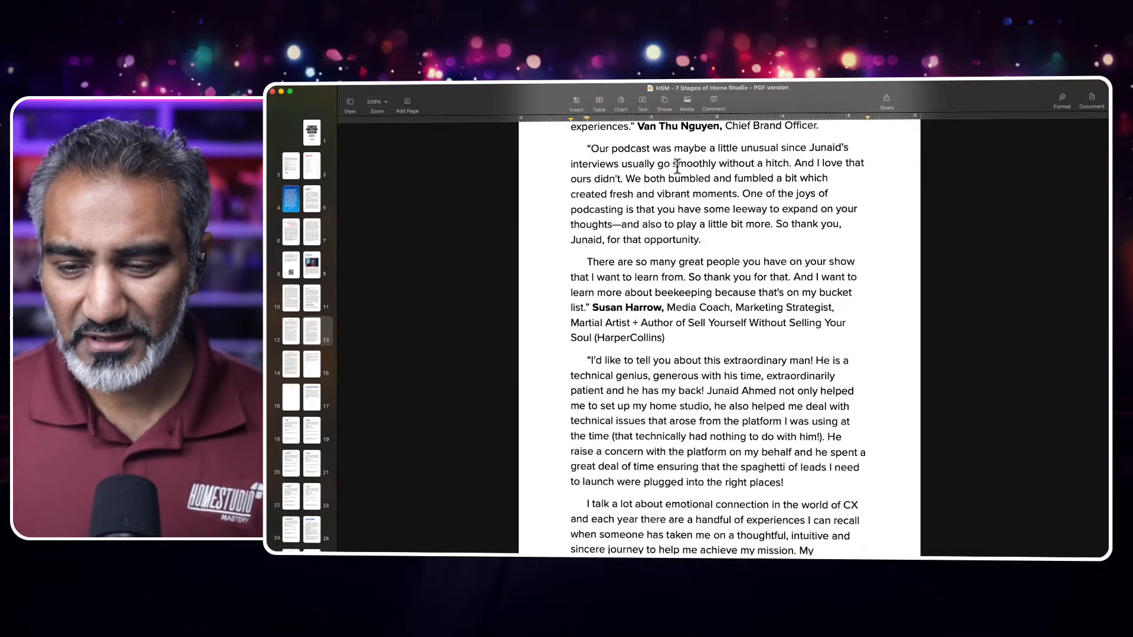
left_click_drag(586, 148, 711, 241)
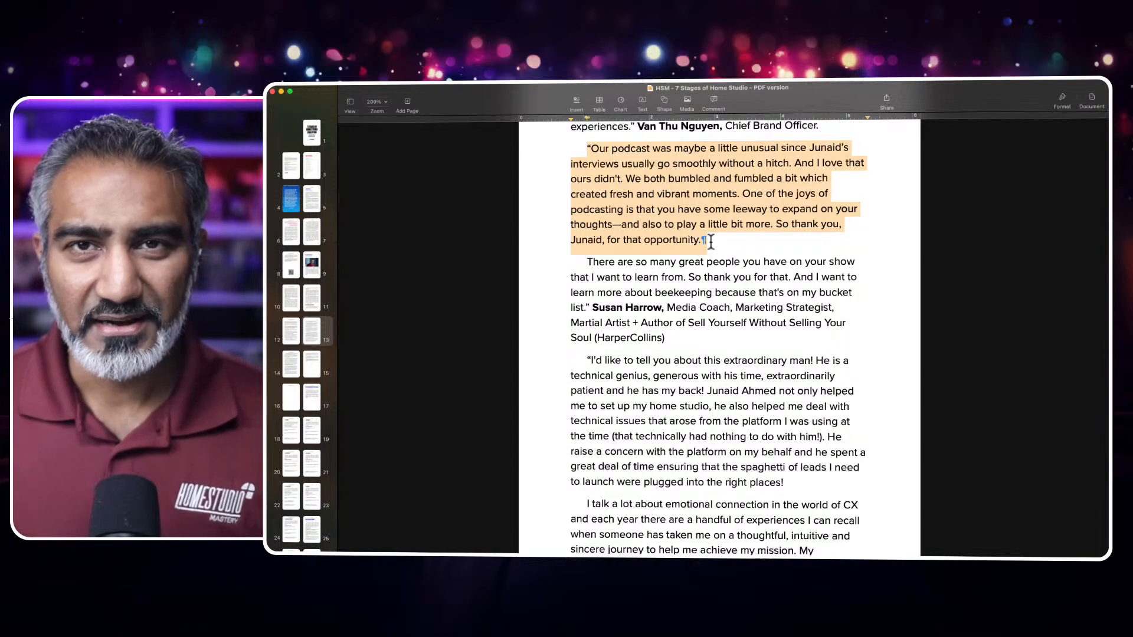
scroll(712, 240, "up", 2)
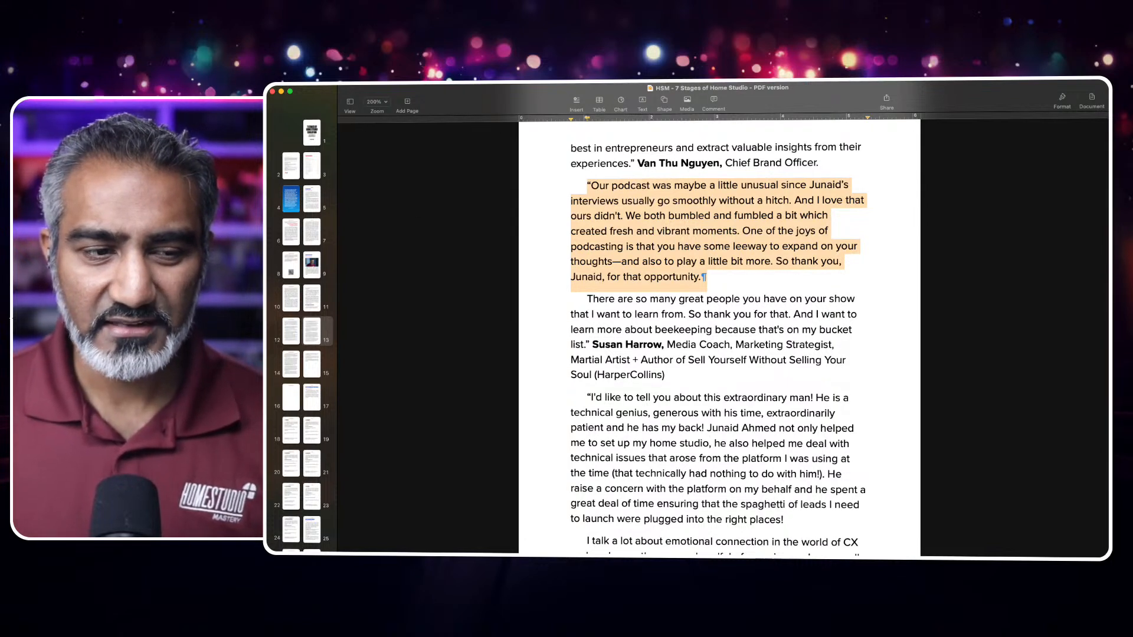
key("super+Tab")
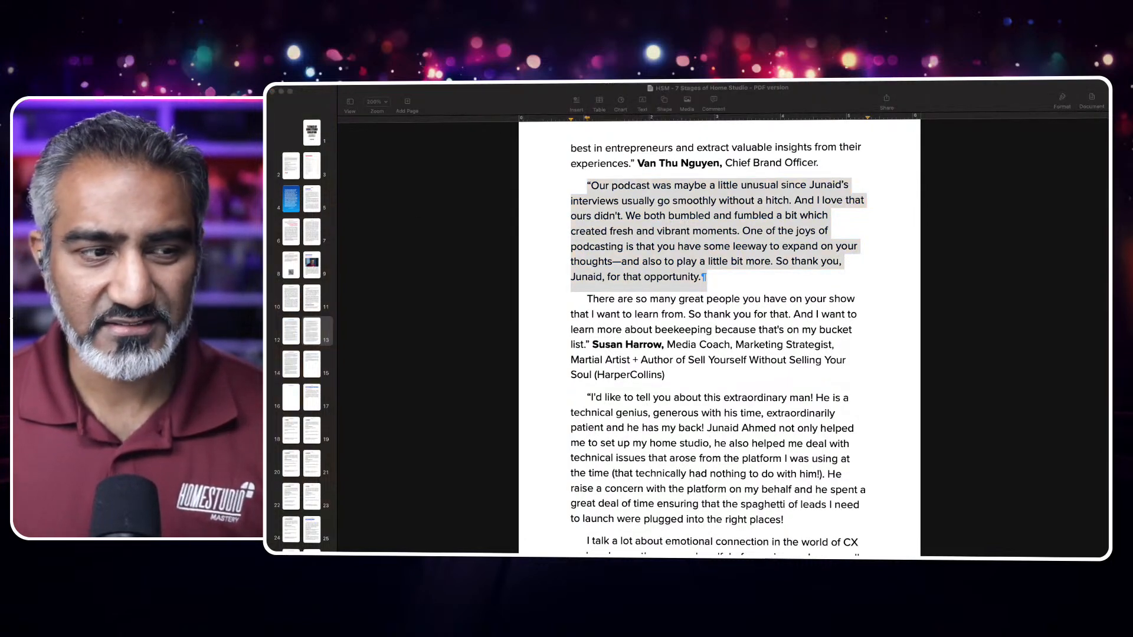